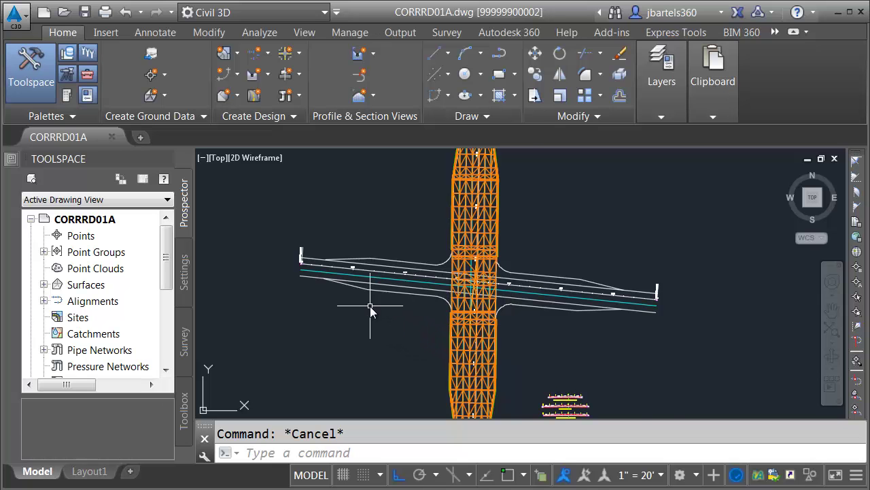
Turn on the "$geometry - turn lanes" layer to display the turn lane linework on the side road
{"action": "scroll", "coordinate": [371, 309], "scroll_direction": "up", "scroll_amount": 4}
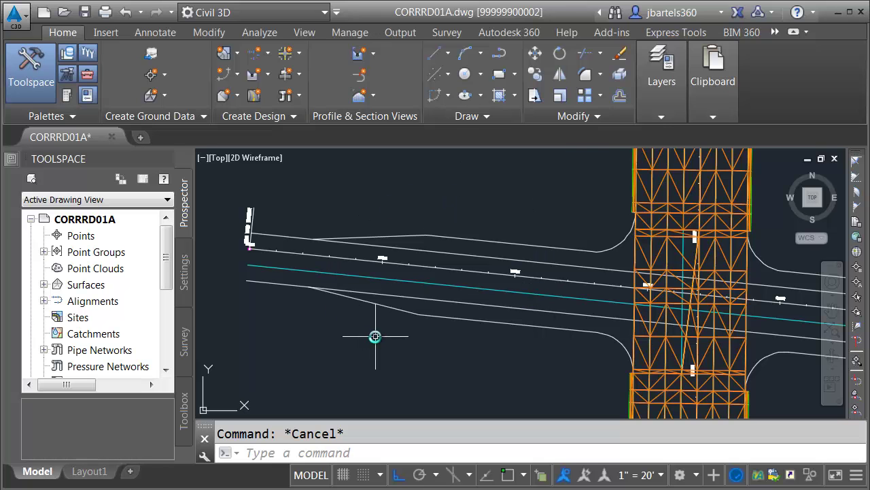
{"action": "left_click", "coordinate": [660, 112]}
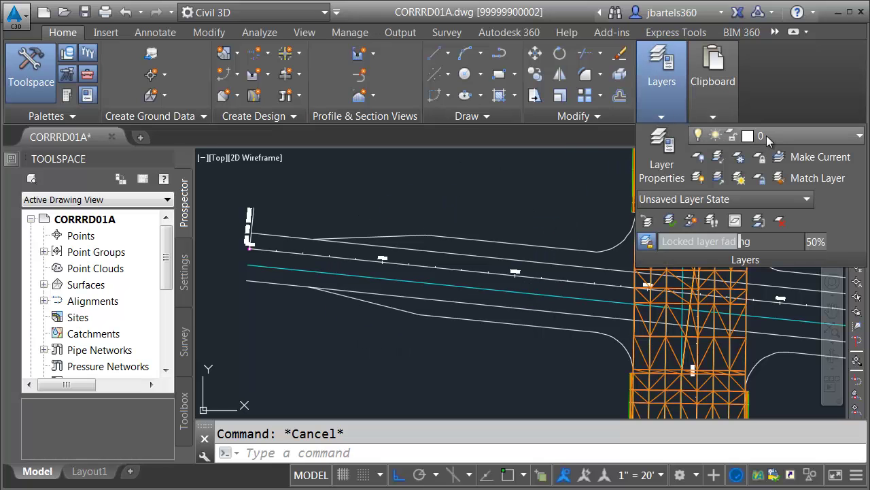
{"action": "left_click", "coordinate": [767, 136]}
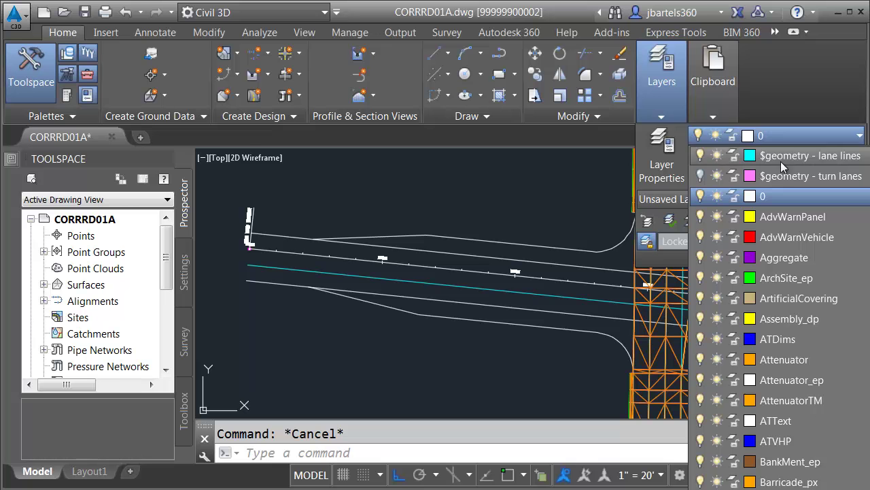
{"action": "left_click", "coordinate": [701, 177]}
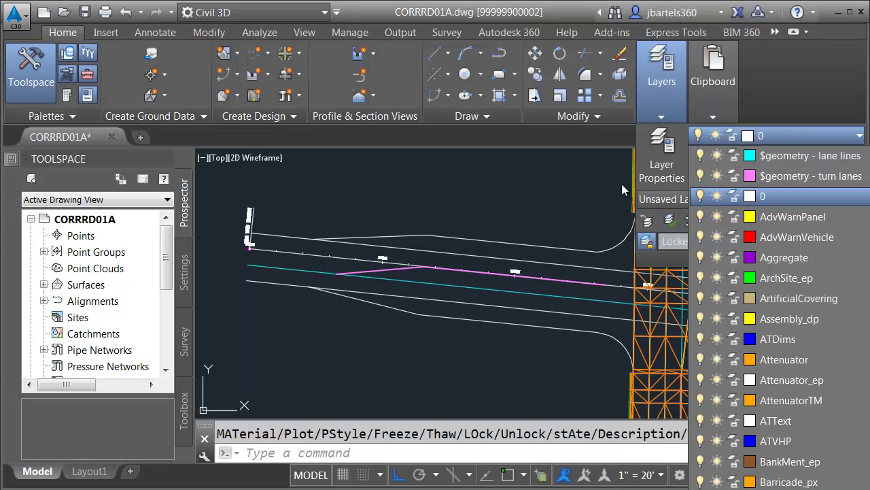
{"action": "left_click", "coordinate": [443, 225]}
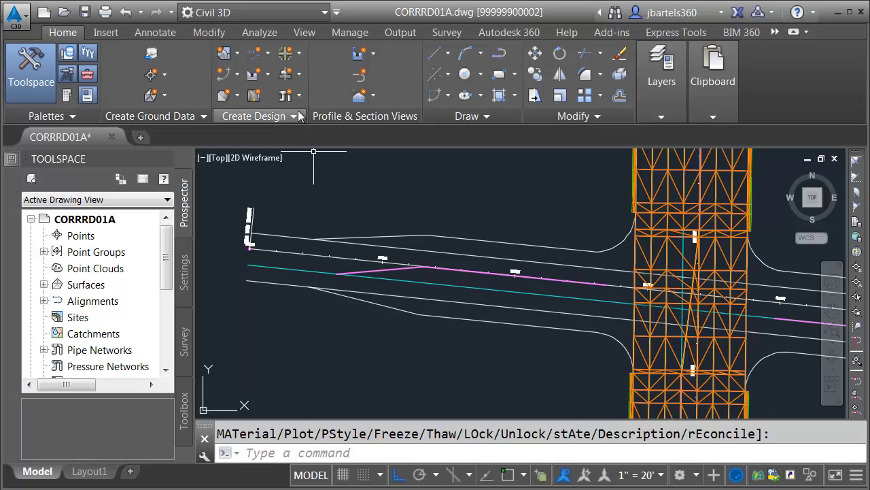
Create an Undivided Crowned Road assembly named "Secondary St. Crown Normal" and place its baseline in the empty area below the side road
{"action": "left_click", "coordinate": [292, 74]}
{"action": "left_click", "coordinate": [321, 99]}
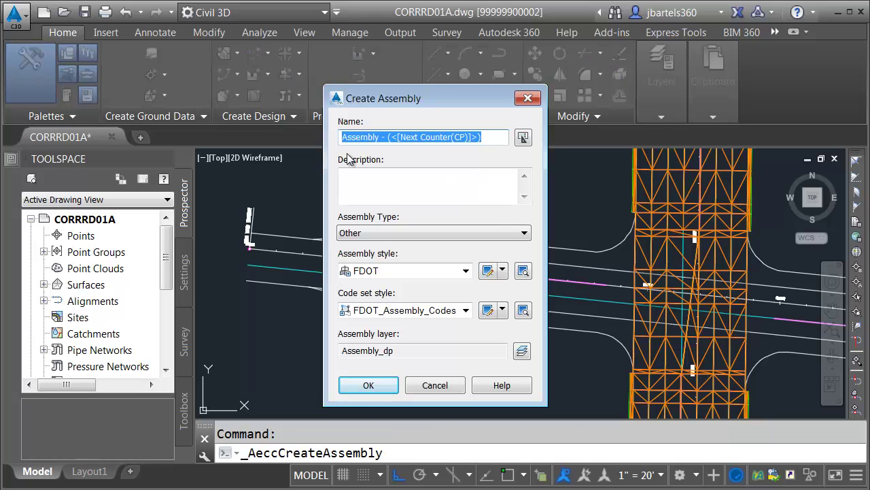
{"action": "type", "text": "Secondary St. Crown Normal"}
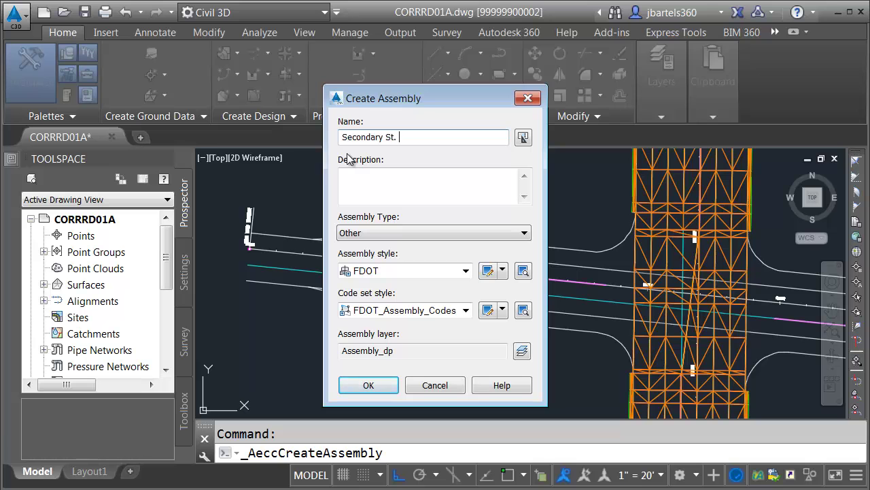
{"action": "left_click", "coordinate": [385, 235]}
{"action": "left_click", "coordinate": [374, 245]}
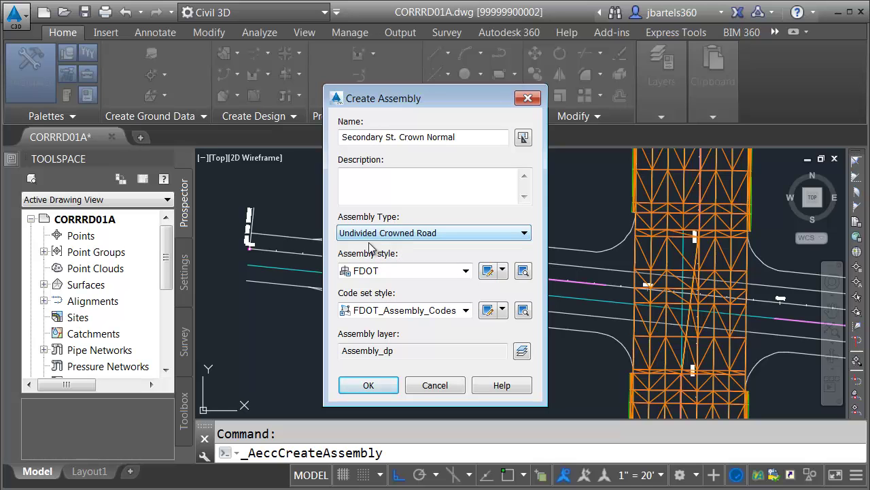
{"action": "left_click", "coordinate": [369, 385]}
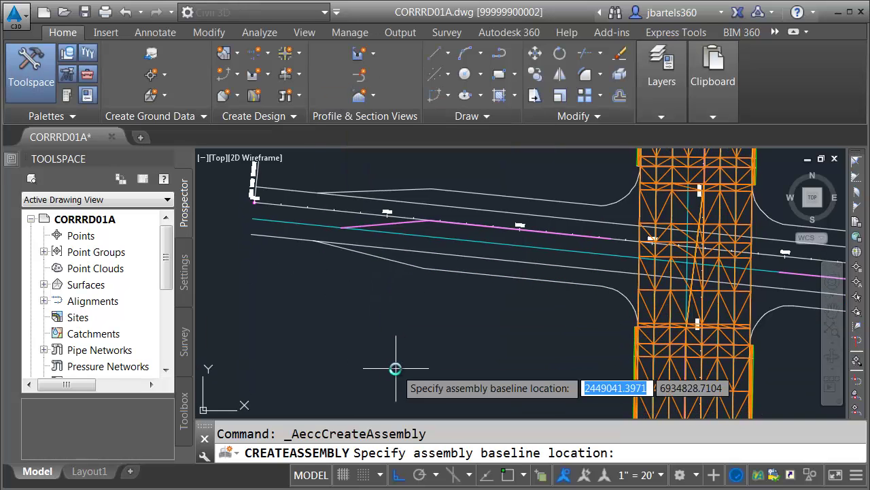
{"action": "left_click", "coordinate": [389, 352]}
Select the Secondary St. Crown Normal assembly and display the Civil Imperial Subassemblies tool palette with its lane subassemblies
{"action": "scroll", "coordinate": [445, 323], "scroll_direction": "down", "scroll_amount": 5}
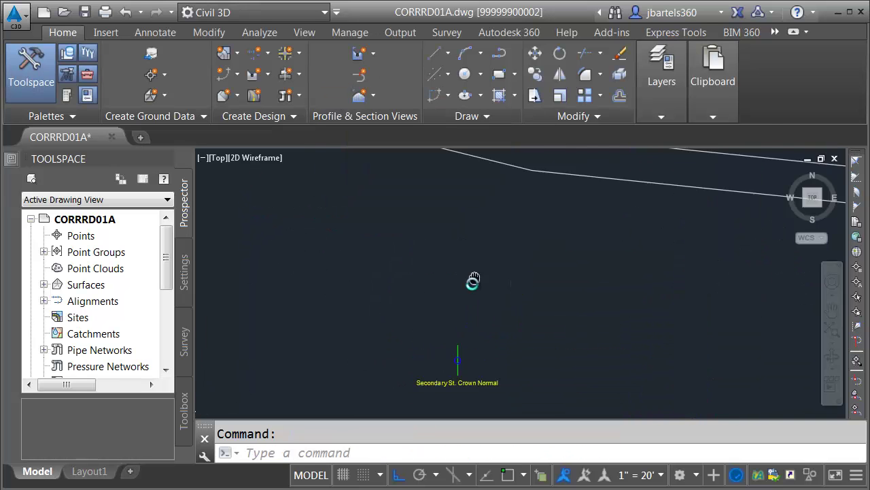
{"action": "middle_click_drag", "start_coordinate": [426, 397], "coordinate": [420, 414]}
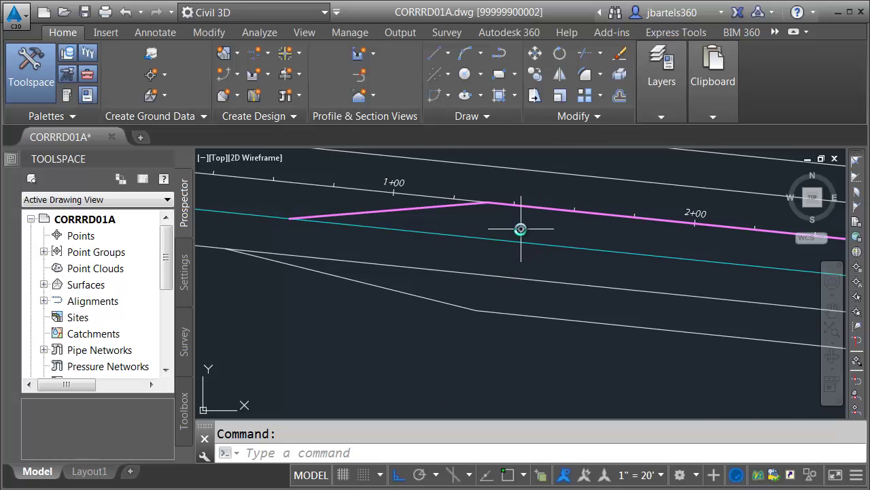
{"action": "scroll", "coordinate": [521, 227], "scroll_direction": "down", "scroll_amount": 4}
{"action": "scroll", "coordinate": [501, 319], "scroll_direction": "up", "scroll_amount": 8}
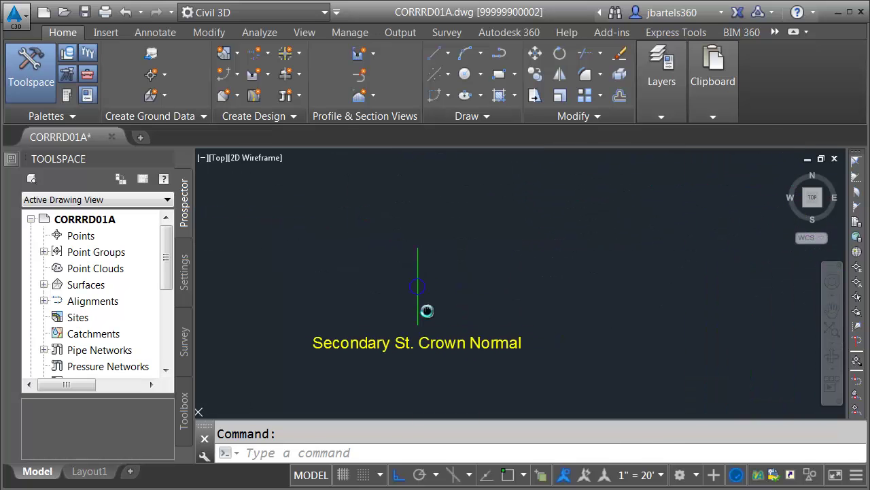
{"action": "left_click", "coordinate": [406, 321]}
{"action": "left_click", "coordinate": [423, 318]}
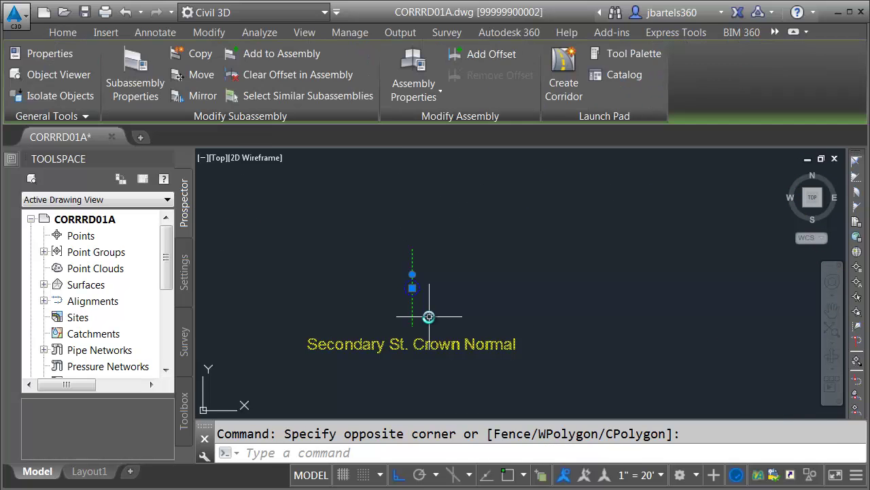
{"action": "left_click", "coordinate": [617, 53]}
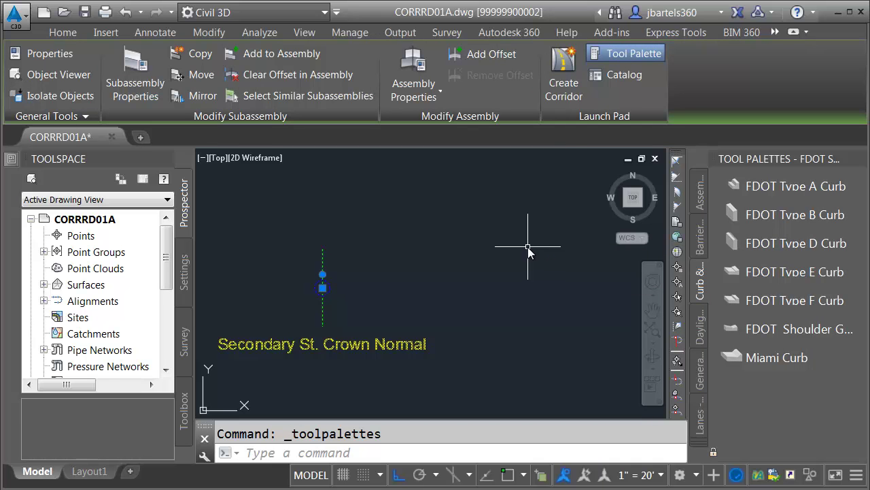
{"action": "mouse_move", "coordinate": [529, 251]}
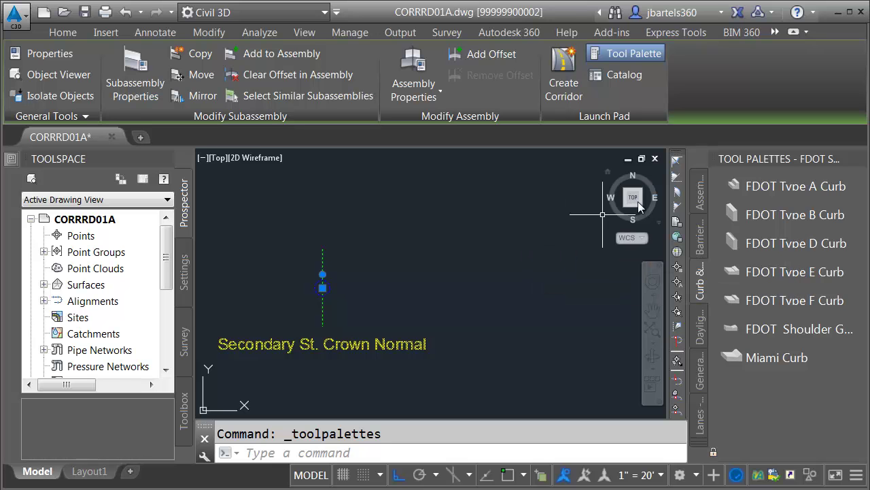
{"action": "right_click", "coordinate": [740, 159]}
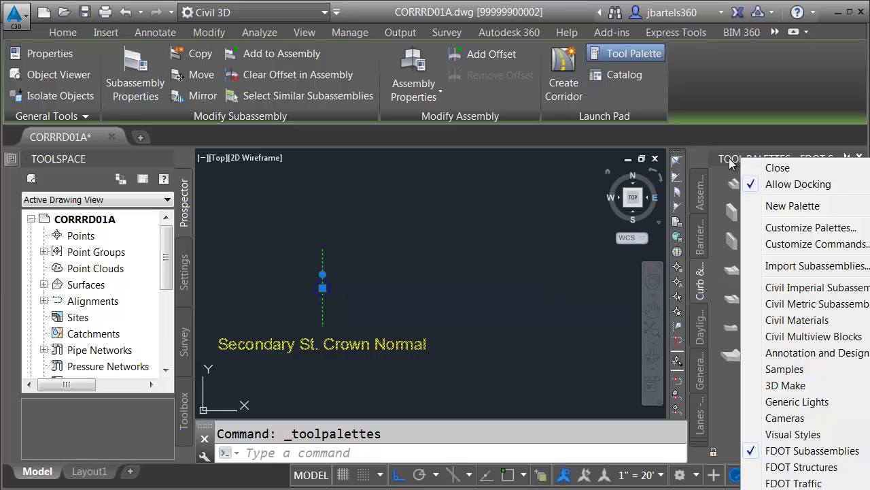
{"action": "left_click", "coordinate": [773, 288]}
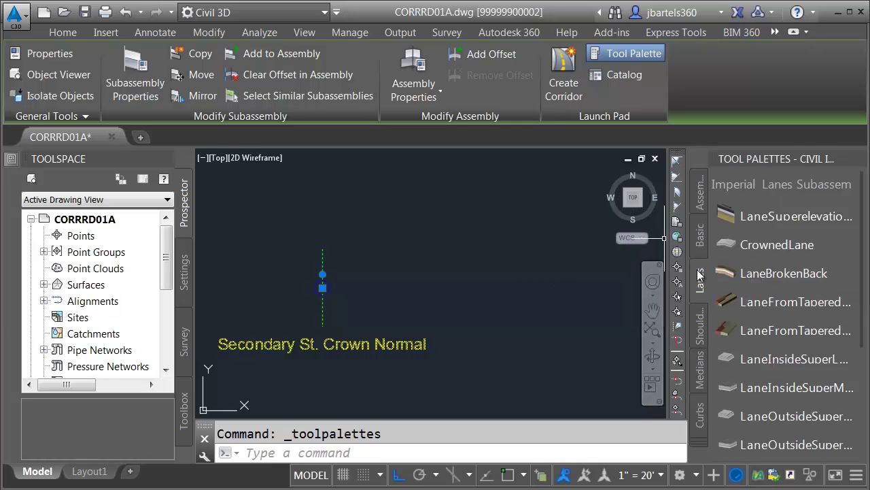
Attach LaneSuperelevationAOR subassemblies end to end from the assembly baseline, two lanes on the left side and three on the right
{"action": "left_click", "coordinate": [732, 216]}
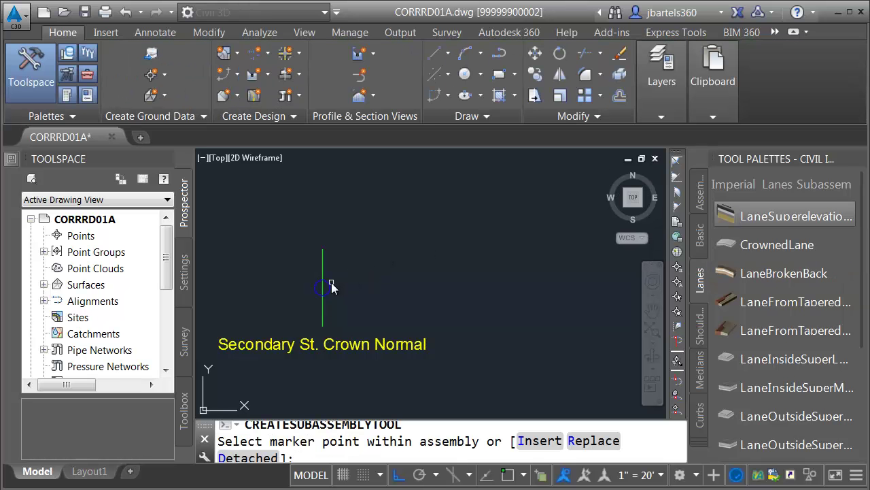
{"action": "scroll", "coordinate": [336, 272], "scroll_direction": "up", "scroll_amount": 6}
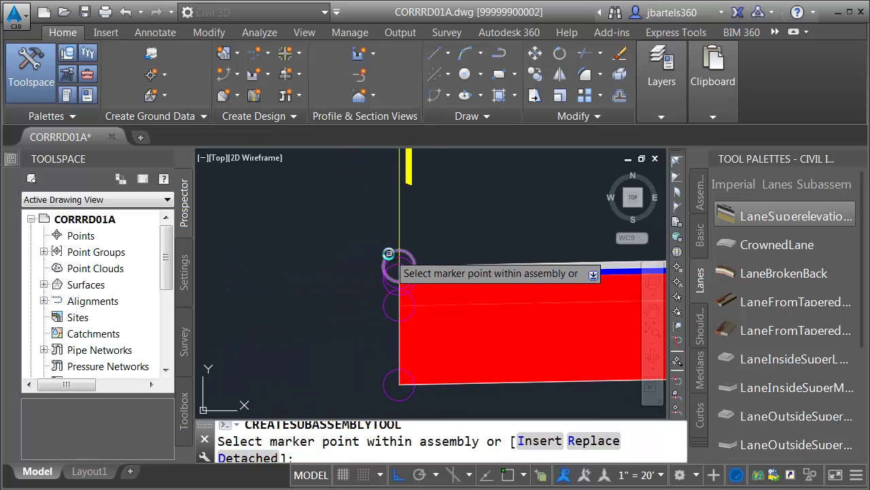
{"action": "scroll", "coordinate": [346, 270], "scroll_direction": "down", "scroll_amount": 5}
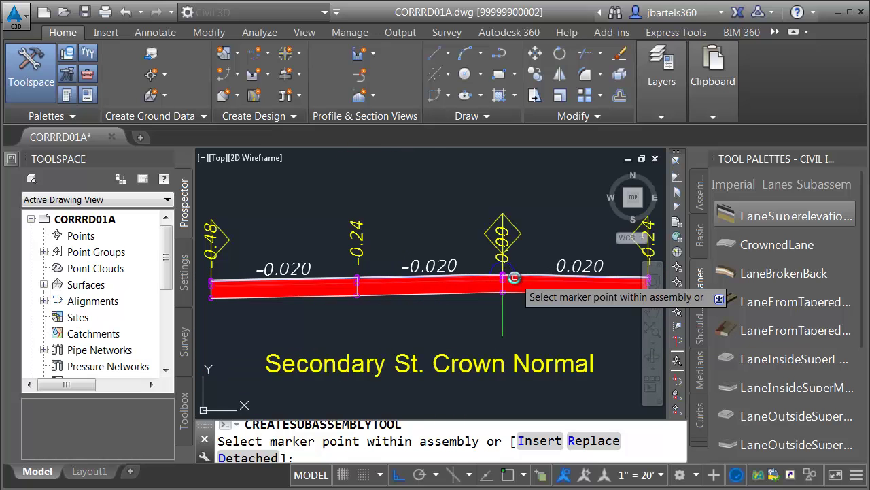
{"action": "scroll", "coordinate": [490, 251], "scroll_direction": "up", "scroll_amount": 6}
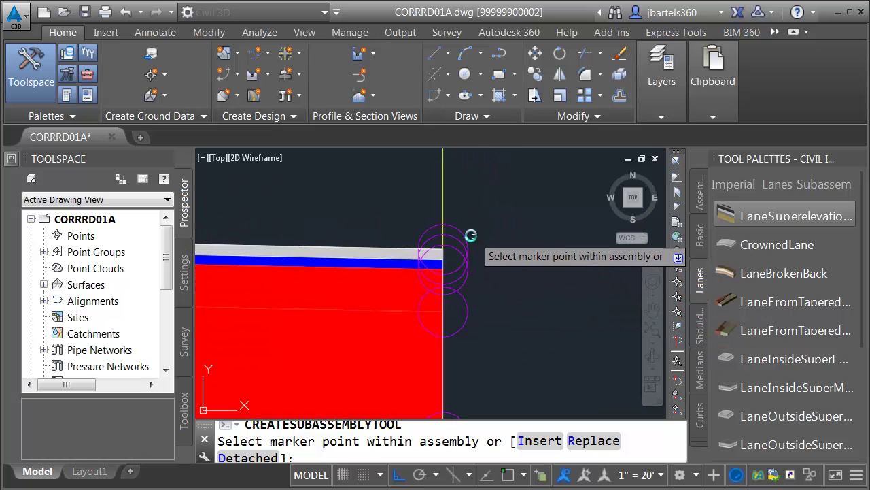
{"action": "scroll", "coordinate": [466, 235], "scroll_direction": "down", "scroll_amount": 4}
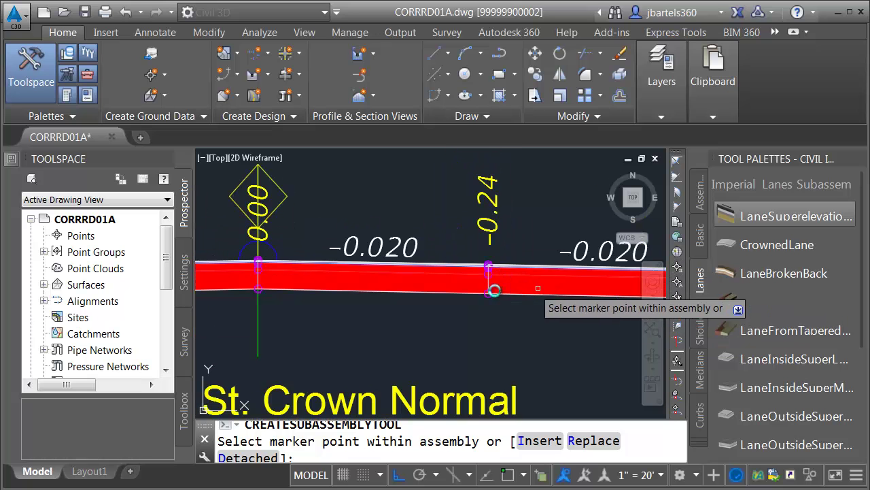
{"action": "scroll", "coordinate": [506, 275], "scroll_direction": "up", "scroll_amount": 3}
{"action": "scroll", "coordinate": [507, 275], "scroll_direction": "up", "scroll_amount": 3}
{"action": "scroll", "coordinate": [501, 276], "scroll_direction": "down", "scroll_amount": 5}
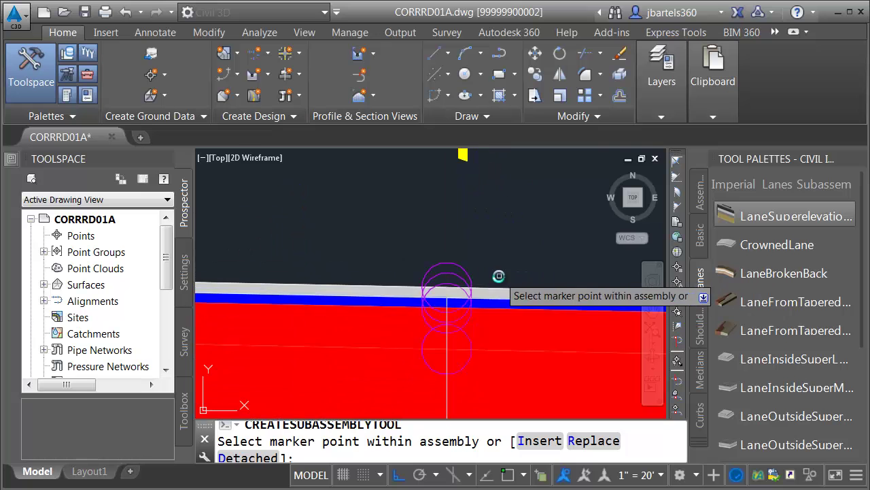
{"action": "key", "text": "Escape"}
Select all five lane subassemblies and set both their Pave1 Depth and Pave2 Depth to 0.12'
{"action": "left_click", "coordinate": [529, 306]}
{"action": "scroll", "coordinate": [531, 306], "scroll_direction": "down", "scroll_amount": 2}
{"action": "left_click", "coordinate": [457, 287]}
{"action": "left_click", "coordinate": [349, 294]}
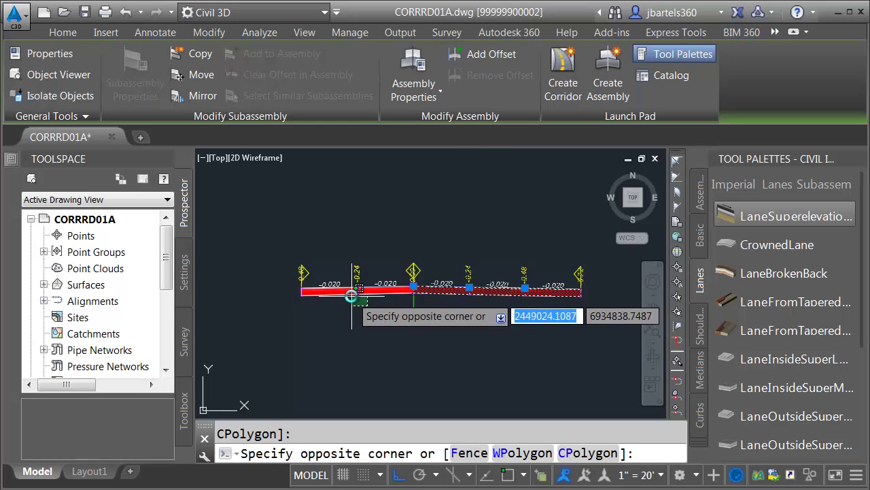
{"action": "left_click", "coordinate": [257, 319]}
{"action": "key", "text": "ctrl+1"}
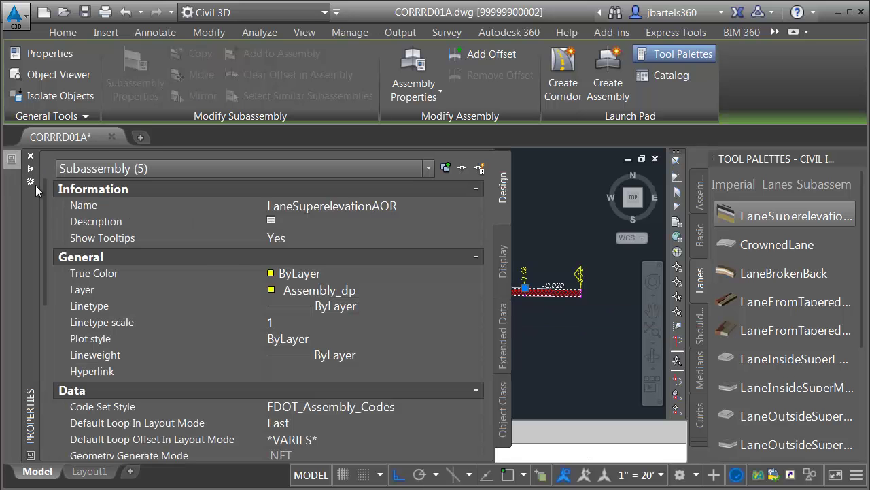
{"action": "left_click_drag", "start_coordinate": [45, 200], "coordinate": [42, 375]}
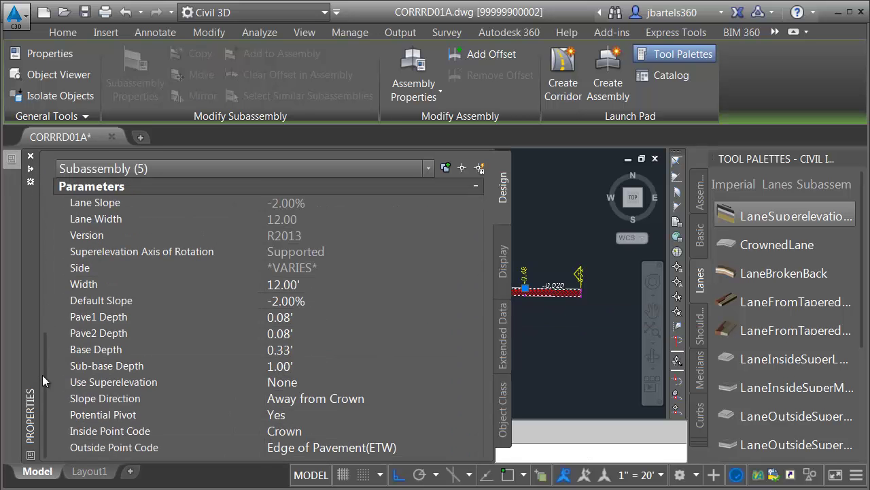
{"action": "left_click", "coordinate": [308, 317]}
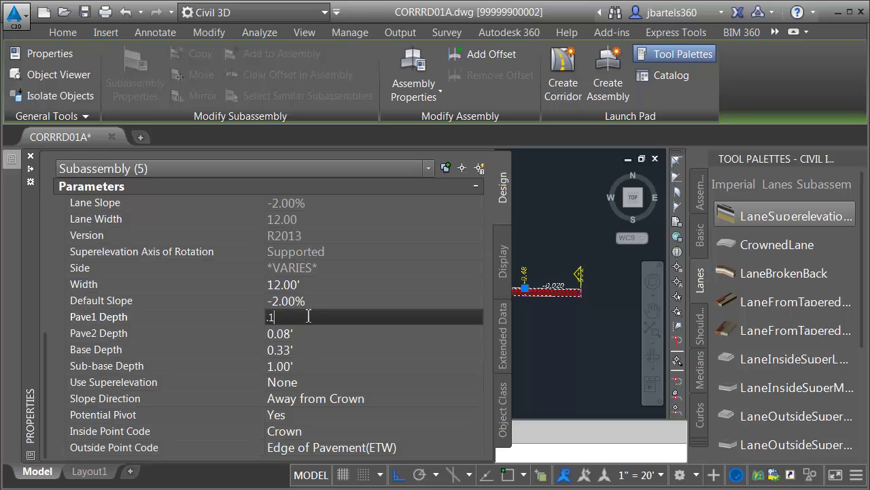
{"action": "key", "text": "Tab"}
{"action": "type", "text": ".12"}
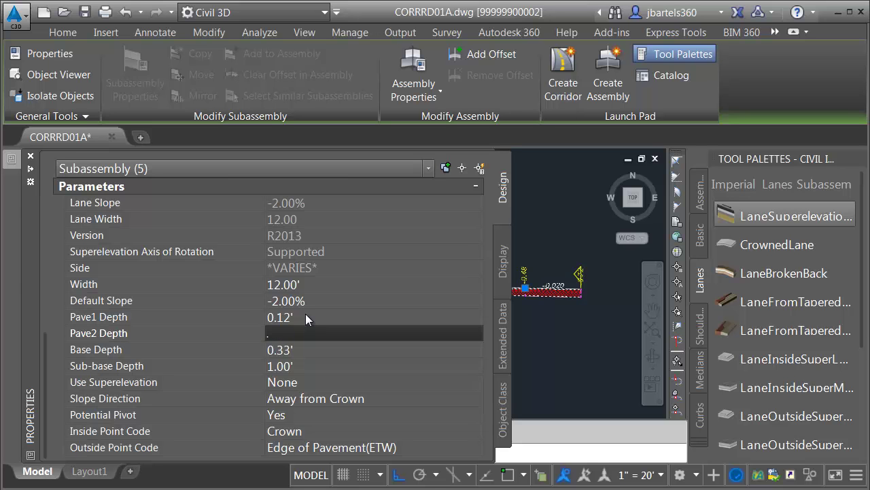
{"action": "key", "text": "Tab"}
Set the selected lanes' Base Depth to 0.5' and Sub-base Depth to 0.333'
{"action": "type", "text": ".5"}
{"action": "key", "text": "Tab"}
{"action": "type", "text": ".333"}
{"action": "key", "text": "Tab"}
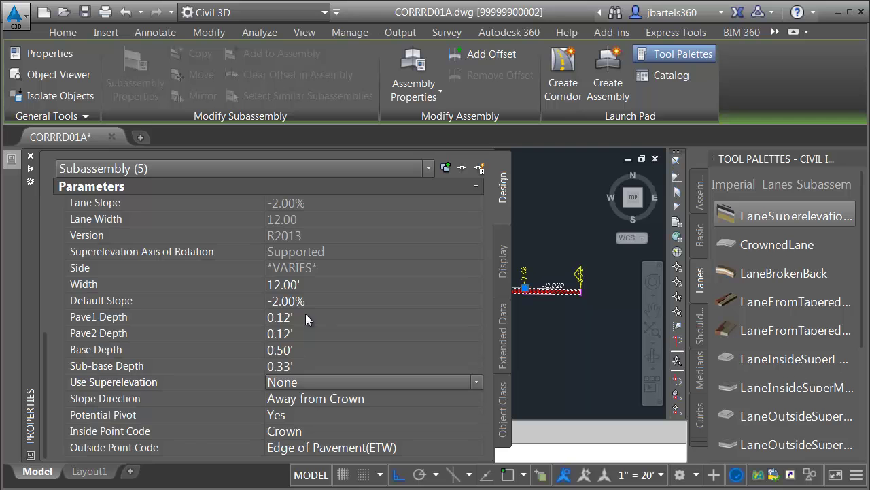
Set Potential Pivot to No for all five lane subassemblies and clear the selection
{"action": "mouse_move", "coordinate": [94, 425]}
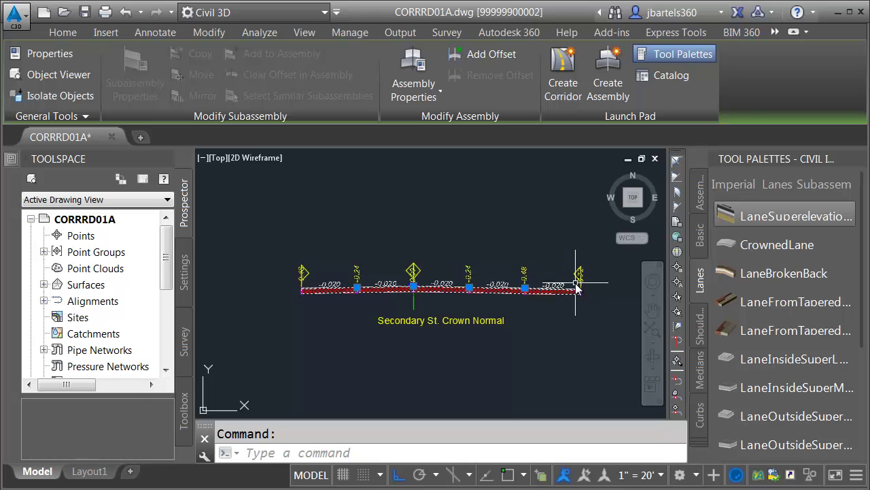
{"action": "mouse_move", "coordinate": [11, 163]}
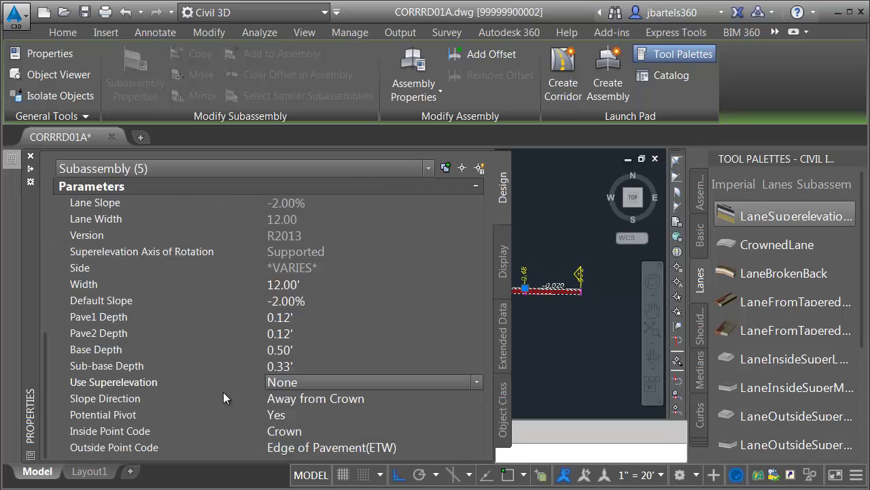
{"action": "left_click", "coordinate": [291, 414]}
{"action": "left_click", "coordinate": [297, 414]}
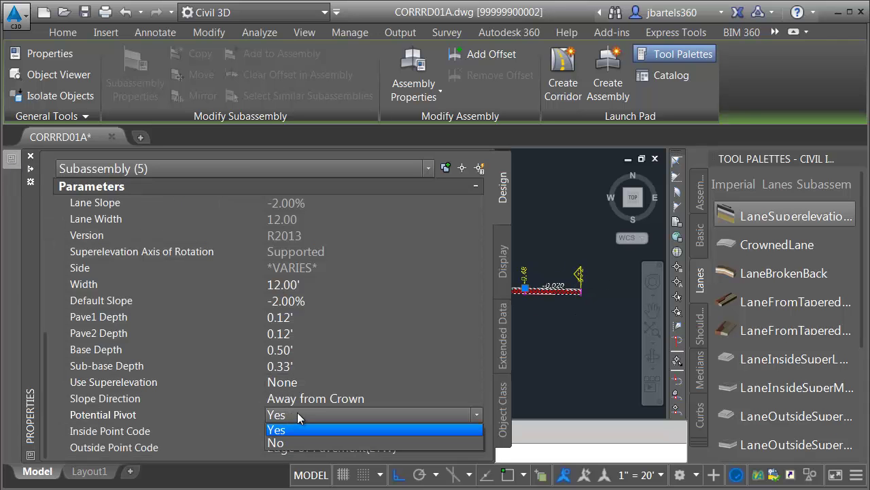
{"action": "left_click", "coordinate": [279, 442]}
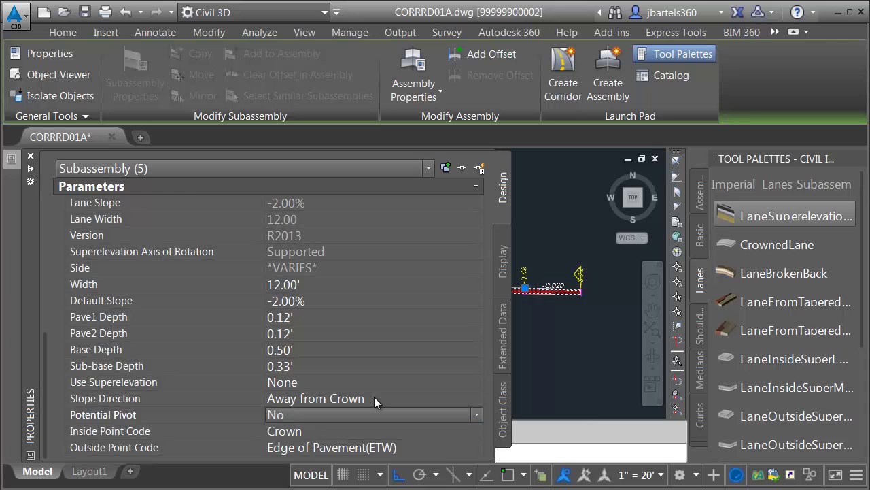
{"action": "key", "text": "Escape"}
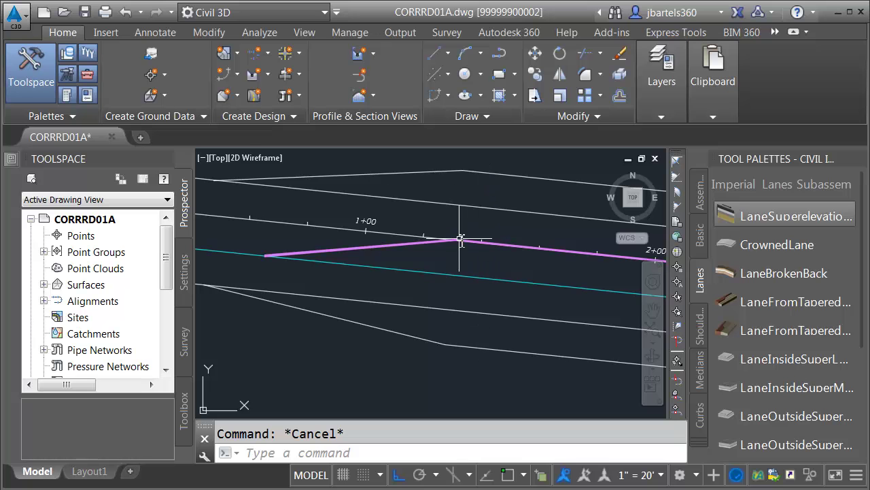
Set the Default Slope of the outermost left and outermost right lane subassemblies to -3%
{"action": "scroll", "coordinate": [461, 239], "scroll_direction": "down", "scroll_amount": 5}
{"action": "scroll", "coordinate": [449, 347], "scroll_direction": "up", "scroll_amount": 8}
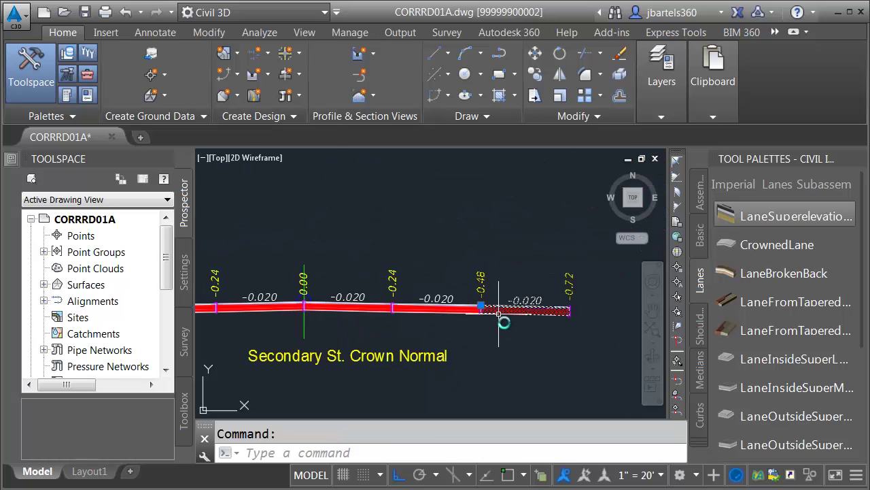
{"action": "left_click", "coordinate": [499, 314]}
{"action": "scroll", "coordinate": [499, 314], "scroll_direction": "down", "scroll_amount": 2}
{"action": "left_click", "coordinate": [302, 319]}
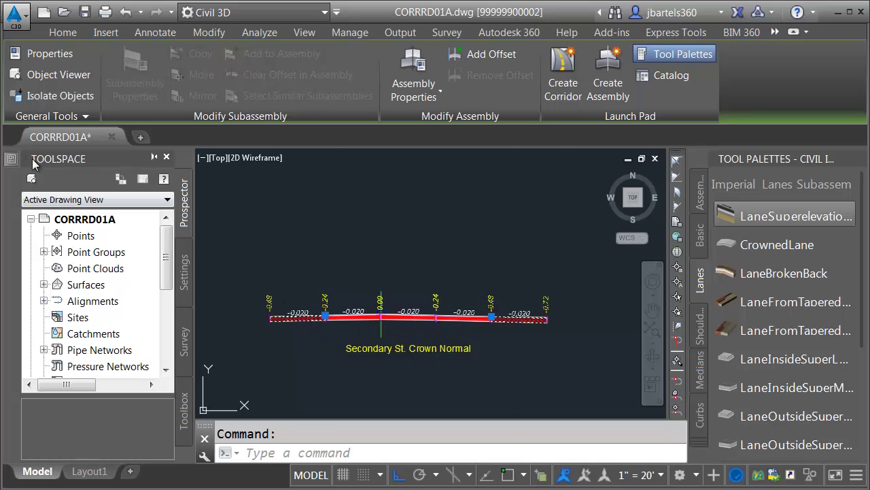
{"action": "mouse_move", "coordinate": [11, 166]}
{"action": "left_click_drag", "start_coordinate": [44, 191], "coordinate": [42, 328]}
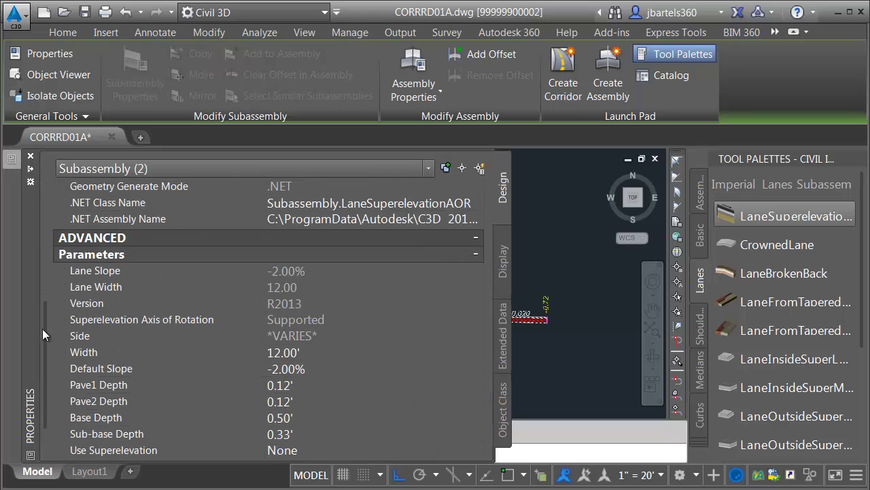
{"action": "left_click", "coordinate": [288, 369]}
{"action": "type", "text": "-"}
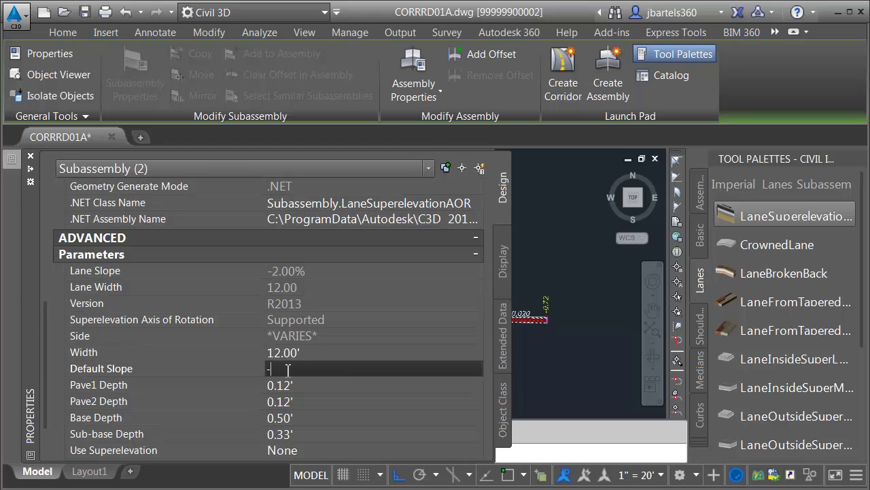
{"action": "type", "text": "3"}
{"action": "key", "text": "Tab"}
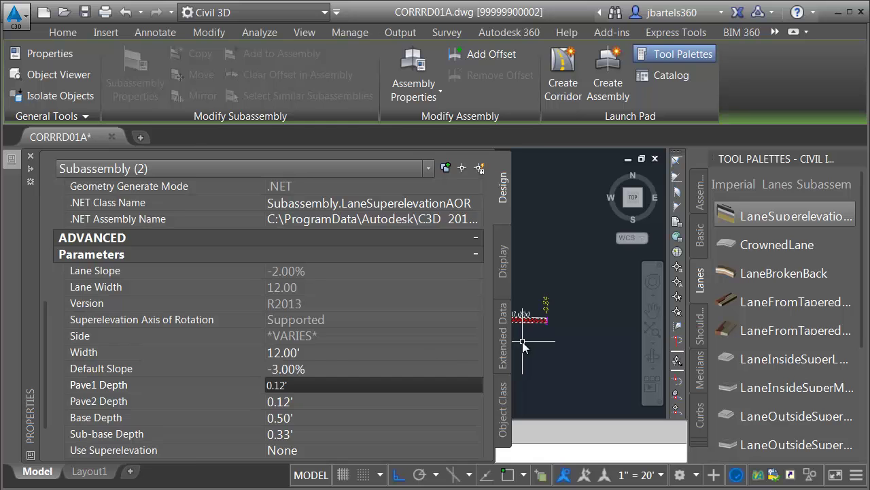
{"action": "key", "text": "Escape"}
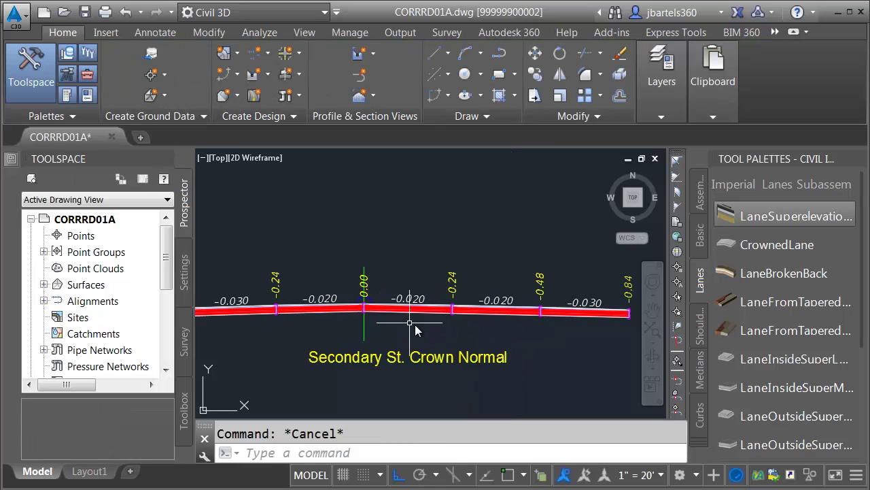
Set Use Superelevation to Right Lane Inside for the two right-side lanes nearest the assembly baseline
{"action": "left_click", "coordinate": [465, 332]}
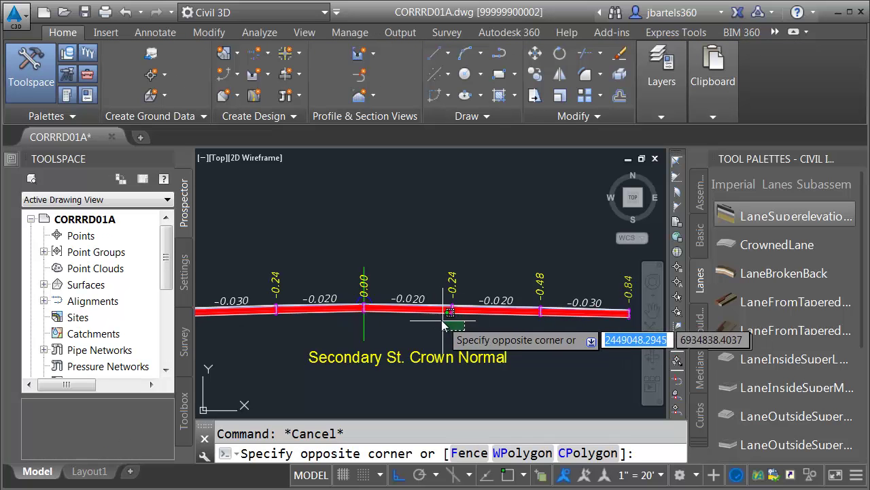
{"action": "left_click", "coordinate": [446, 321]}
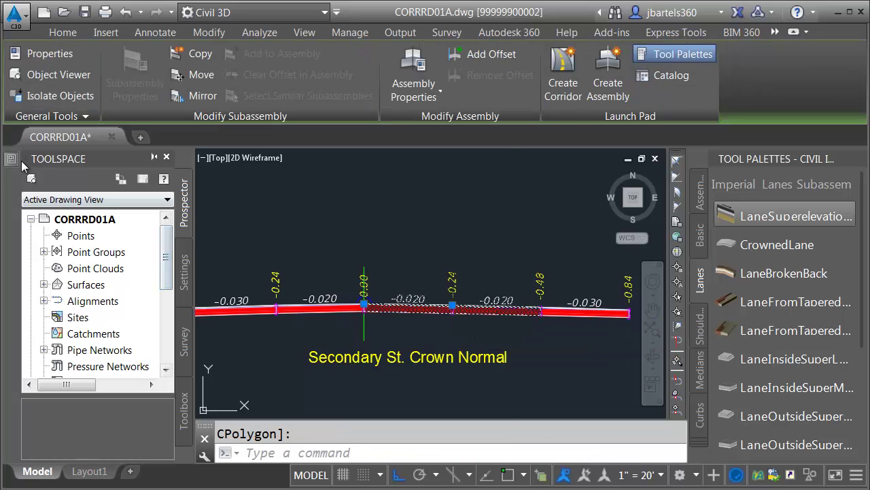
{"action": "mouse_move", "coordinate": [21, 161]}
{"action": "scroll", "coordinate": [35, 297], "scroll_direction": "down", "scroll_amount": 6}
{"action": "scroll", "coordinate": [31, 347], "scroll_direction": "down", "scroll_amount": 2}
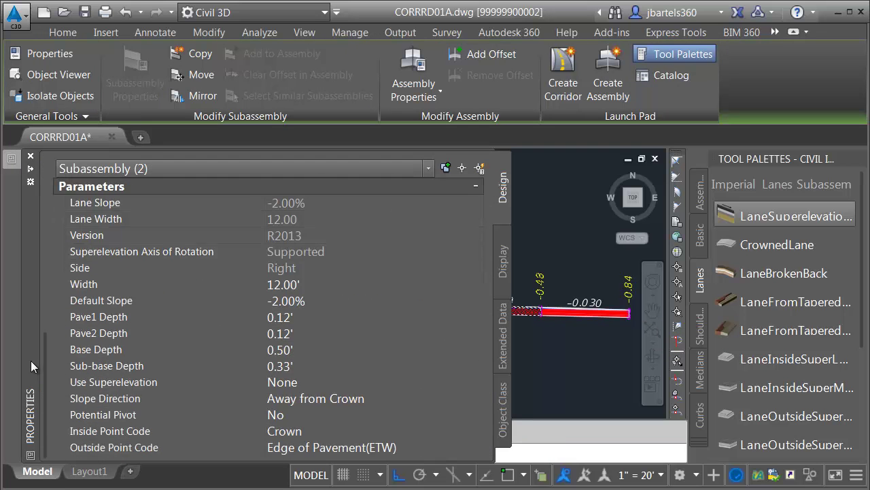
{"action": "left_click", "coordinate": [302, 378]}
{"action": "left_click", "coordinate": [305, 378]}
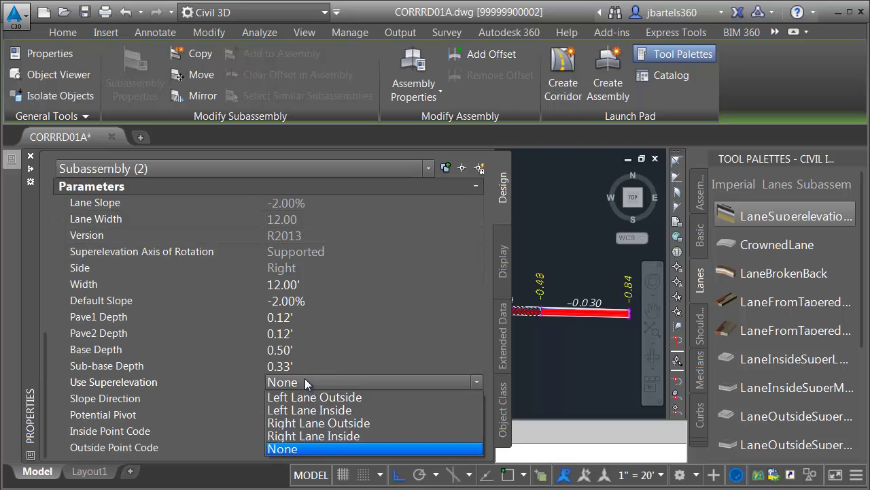
{"action": "left_click", "coordinate": [302, 436]}
{"action": "key", "text": "Escape"}
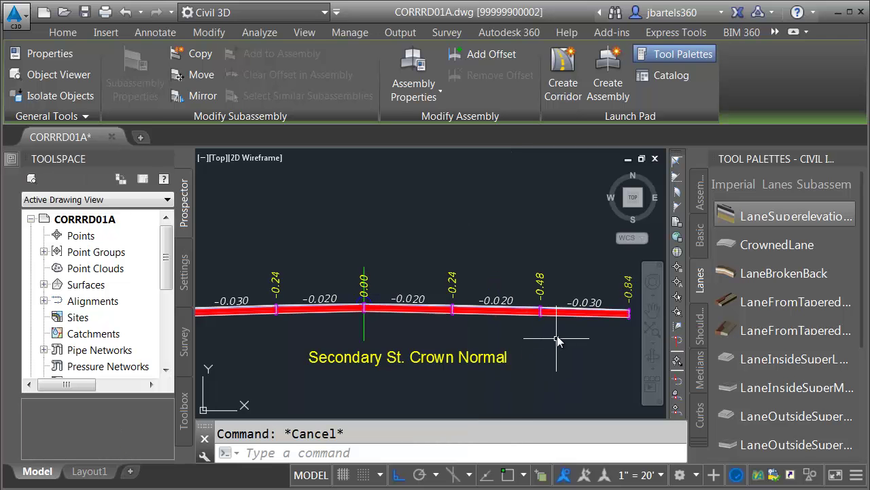
Set Use Superelevation to Right Lane Outside for the outermost right lane
{"action": "left_click", "coordinate": [560, 317]}
{"action": "left_click", "coordinate": [550, 328]}
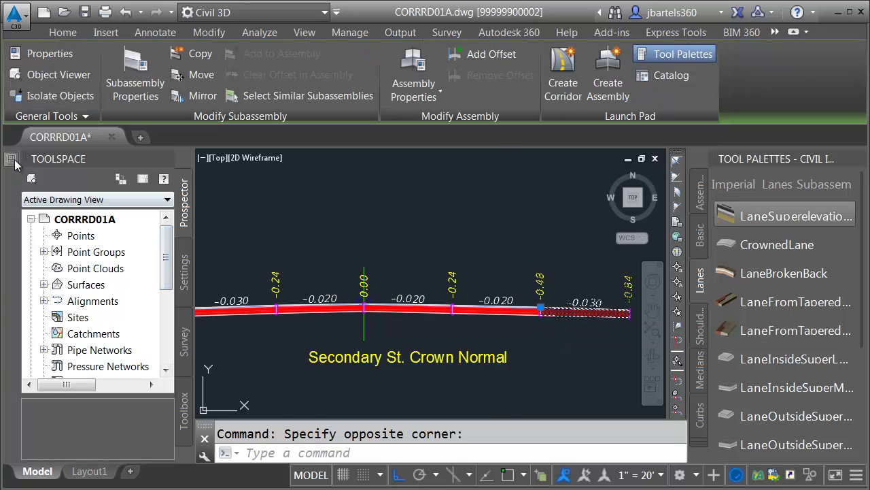
{"action": "mouse_move", "coordinate": [41, 191]}
{"action": "left_click_drag", "start_coordinate": [41, 192], "coordinate": [39, 358]}
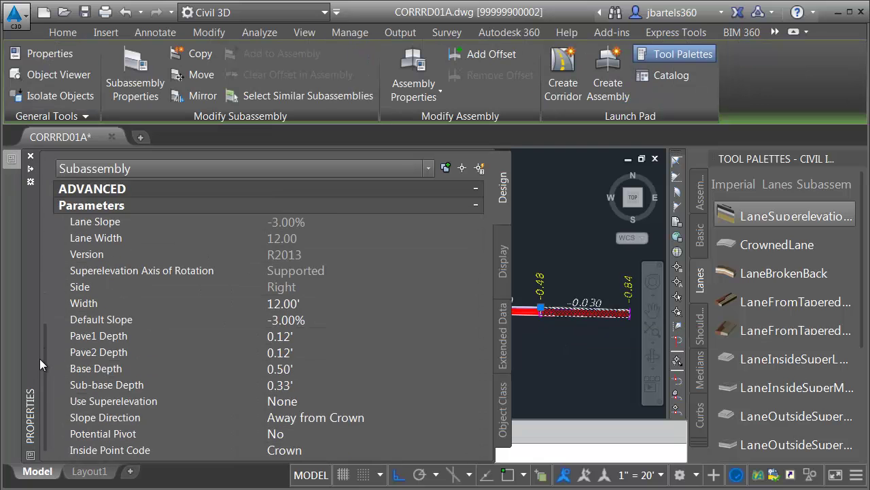
{"action": "left_click", "coordinate": [304, 401]}
{"action": "left_click", "coordinate": [304, 405]}
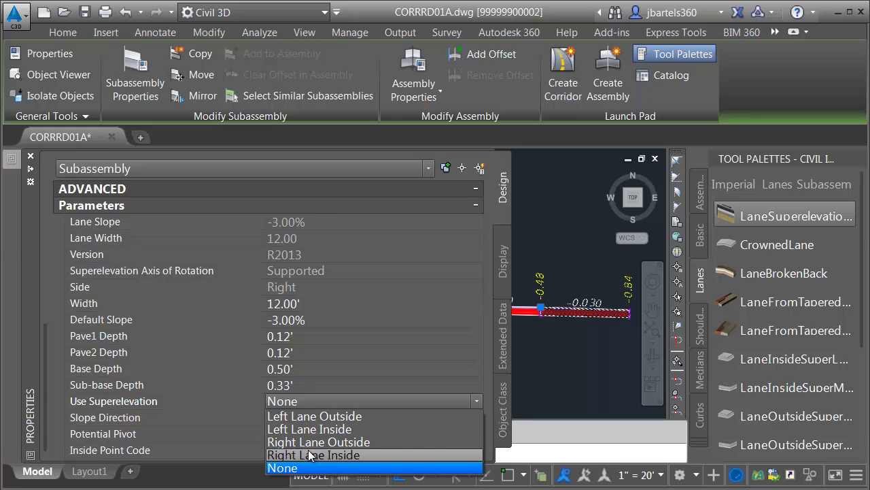
{"action": "left_click", "coordinate": [310, 442]}
{"action": "key", "text": "Escape"}
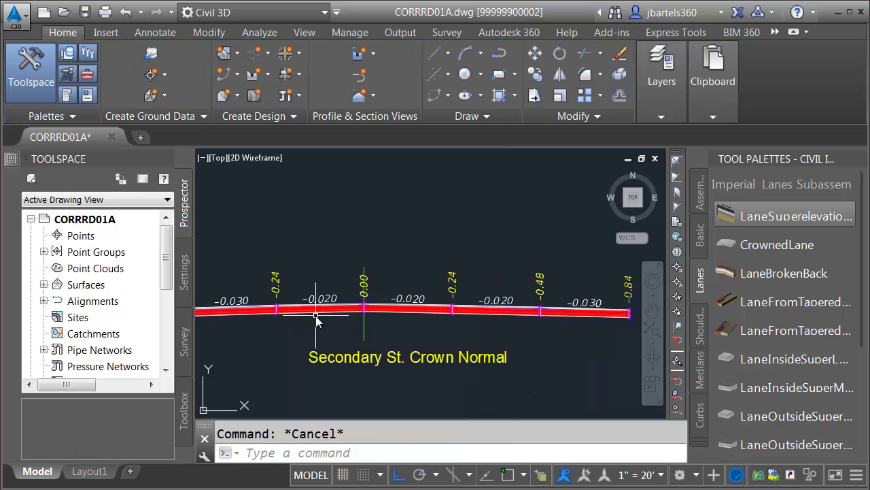
Set Use Superelevation to Left Lane Inside for the left lane next to the baseline
{"action": "double_click", "coordinate": [316, 317]}
{"action": "left_click_drag", "start_coordinate": [43, 190], "coordinate": [144, 369]}
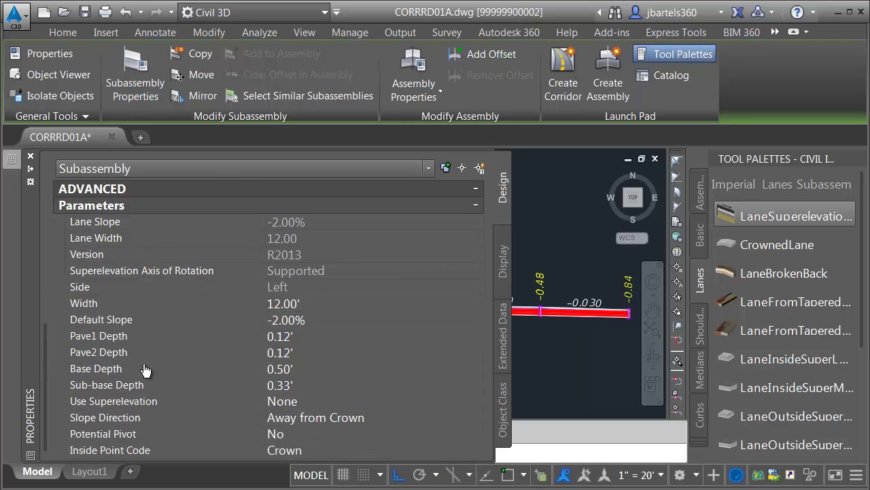
{"action": "left_click", "coordinate": [307, 401]}
{"action": "left_click", "coordinate": [313, 427]}
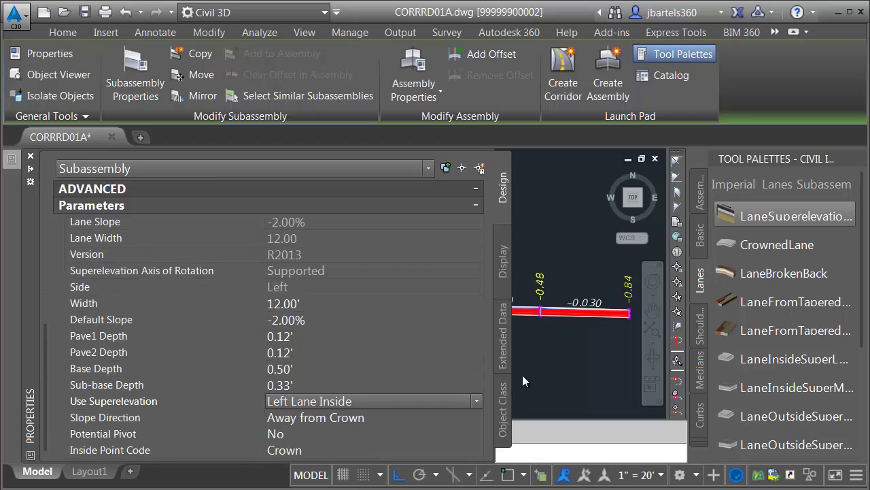
{"action": "key", "text": "Escape"}
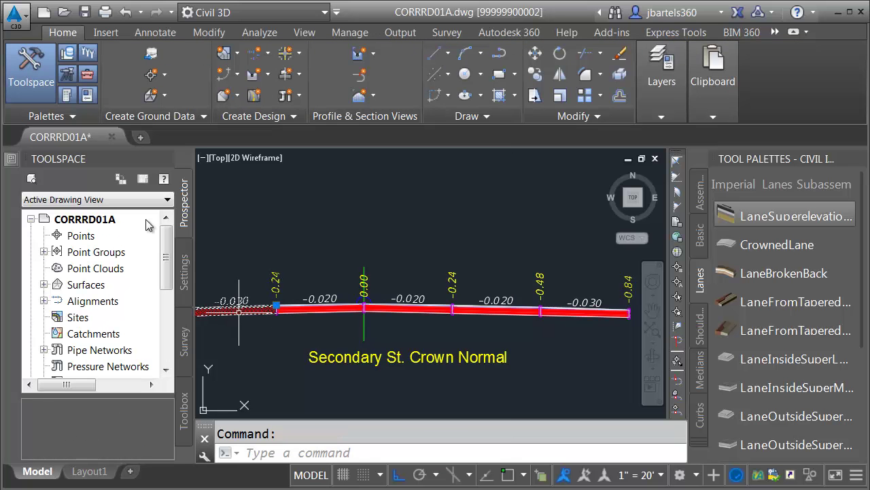
Set Use Superelevation to Left Lane Outside for the outermost left lane
{"action": "mouse_move", "coordinate": [15, 166]}
{"action": "left_click_drag", "start_coordinate": [47, 196], "coordinate": [38, 348]}
{"action": "left_click", "coordinate": [286, 418]}
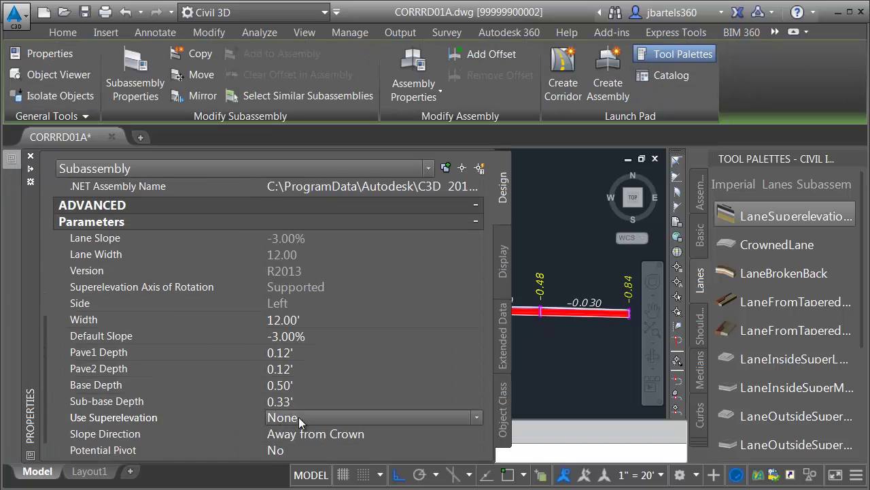
{"action": "left_click", "coordinate": [303, 433]}
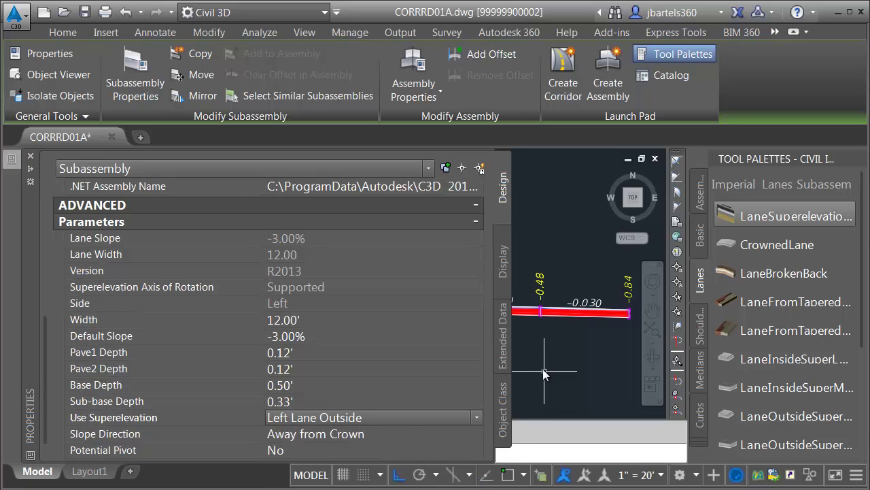
{"action": "key", "text": "Escape"}
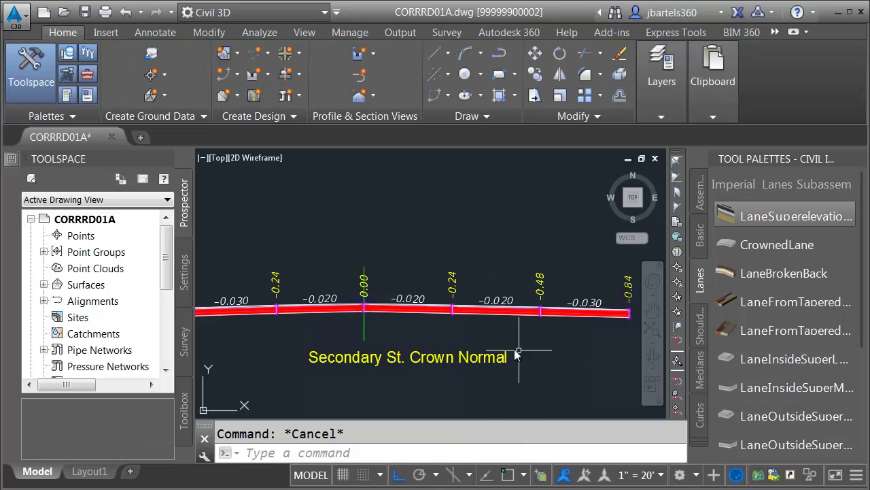
Rename the right lane subassembly next to the assembly baseline to "RT turn lane INSIDE"
{"action": "mouse_move", "coordinate": [456, 333]}
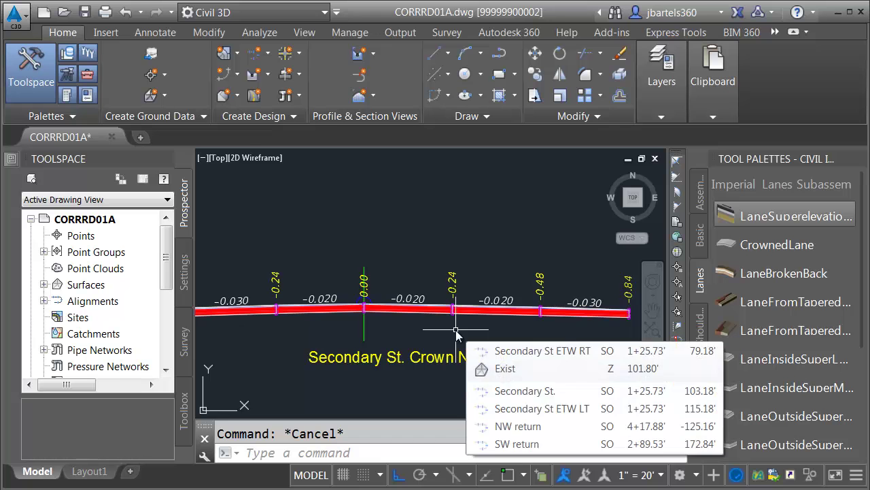
{"action": "scroll", "coordinate": [436, 338], "scroll_direction": "down", "scroll_amount": 4}
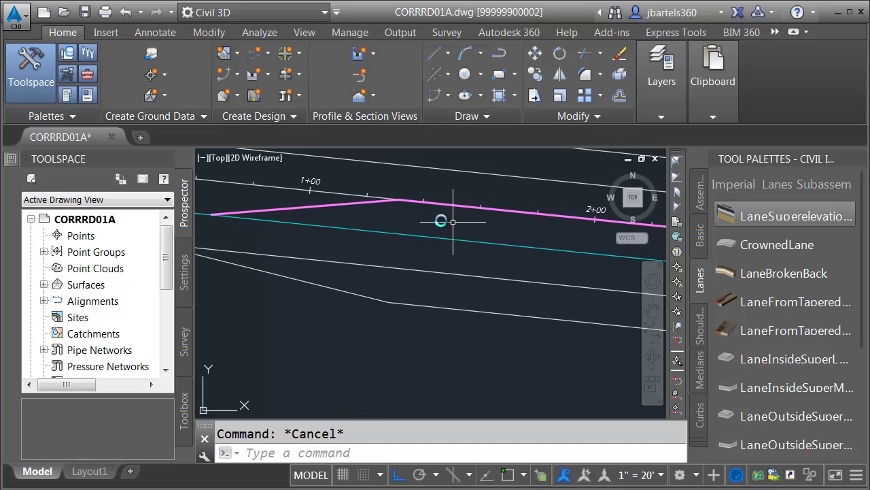
{"action": "scroll", "coordinate": [384, 344], "scroll_direction": "down", "scroll_amount": 3}
{"action": "scroll", "coordinate": [371, 340], "scroll_direction": "up", "scroll_amount": 5}
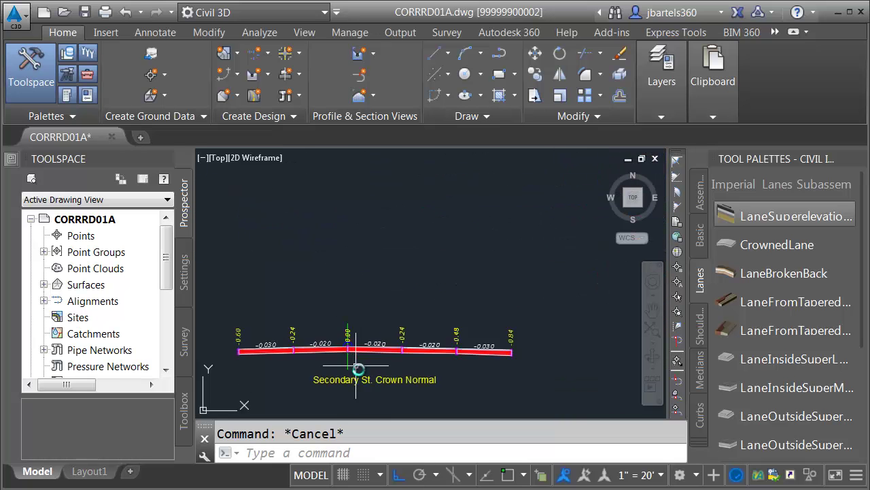
{"action": "left_click", "coordinate": [371, 337]}
{"action": "key", "text": "ctrl+1"}
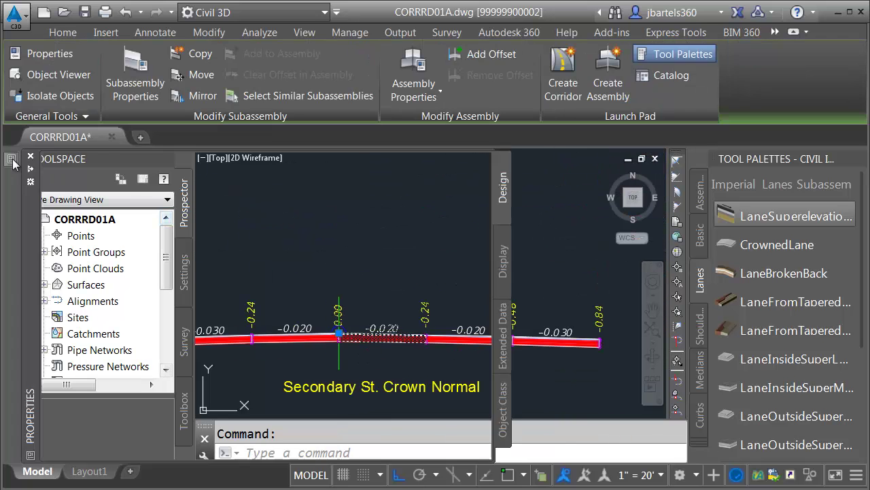
{"action": "left_click", "coordinate": [289, 206]}
{"action": "type", "text": "RT"}
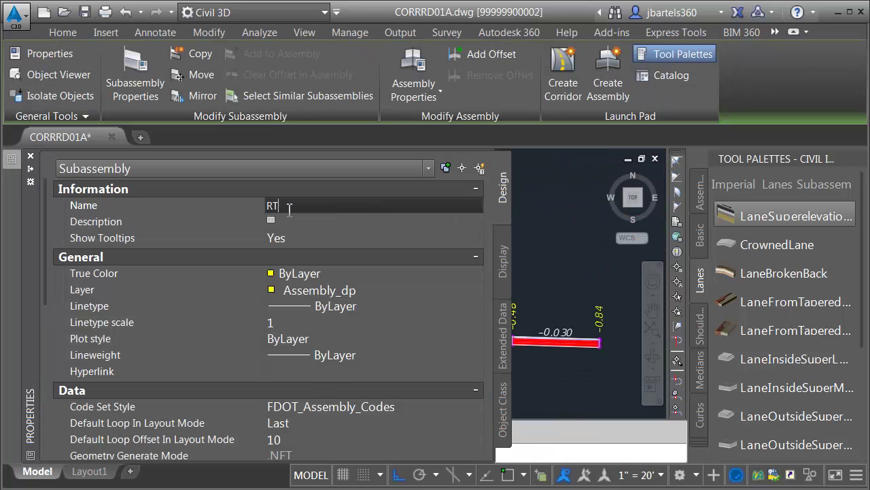
{"action": "type", "text": " turn lane INSIDE"}
{"action": "key", "text": "Return"}
{"action": "key", "text": "Escape"}
{"action": "key", "text": "ctrl+1"}
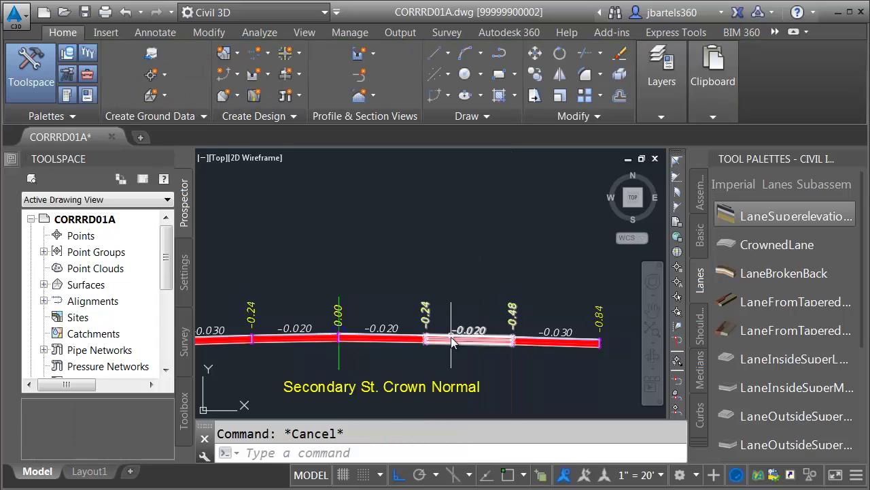
Rename the middle right lane subassembly to "RT Lane #1"
{"action": "left_click", "coordinate": [451, 336]}
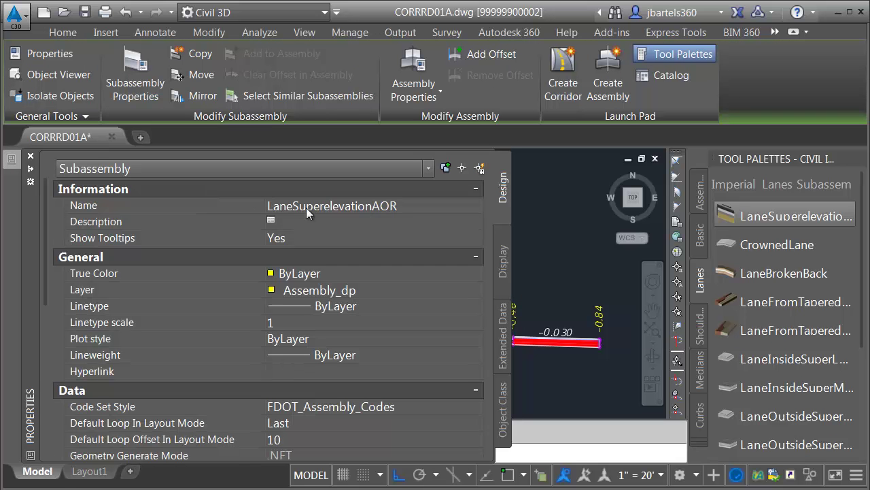
{"action": "left_click", "coordinate": [307, 208]}
{"action": "type", "text": "RT L"}
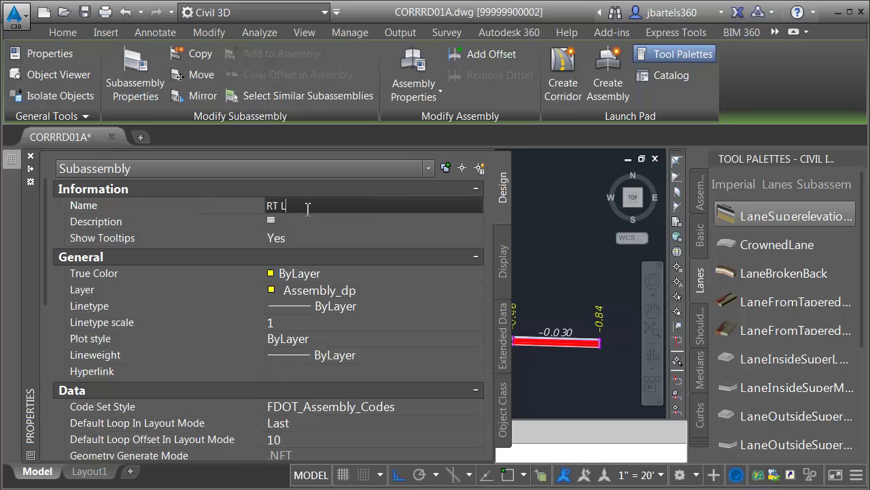
{"action": "type", "text": "ane #1"}
{"action": "key", "text": "Return"}
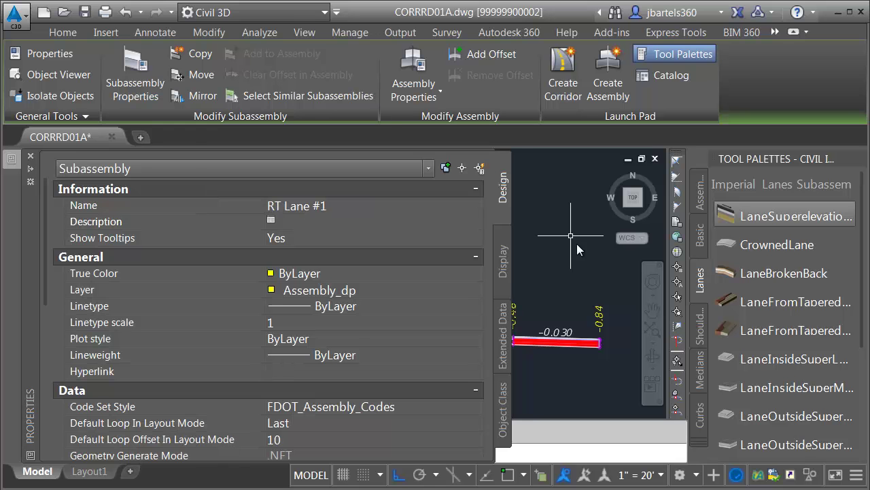
{"action": "key", "text": "Escape"}
Rename the outermost right lane subassembly to "RT turn lane OUTSIDE"
{"action": "left_click", "coordinate": [537, 340]}
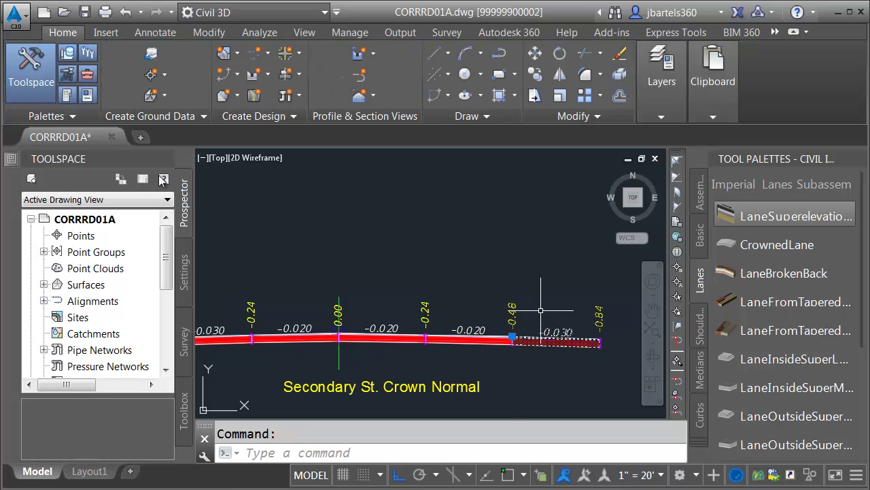
{"action": "mouse_move", "coordinate": [66, 175]}
{"action": "left_click", "coordinate": [299, 206]}
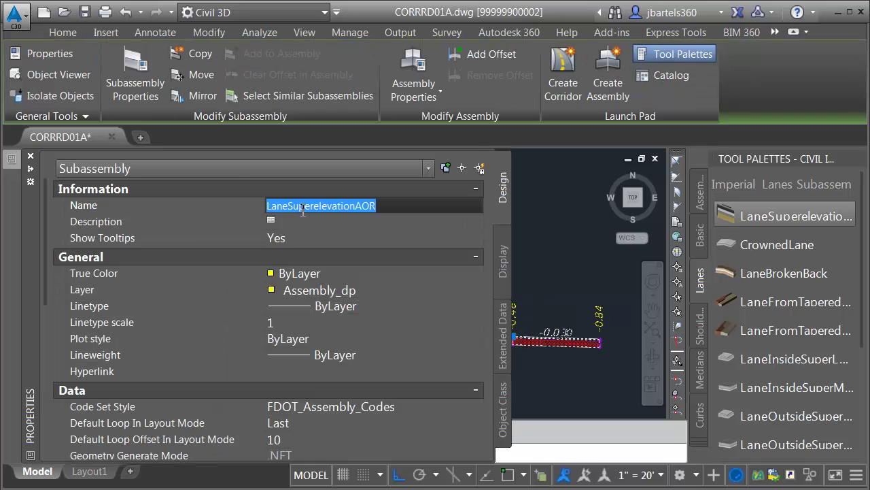
{"action": "type", "text": "RT turn lane"}
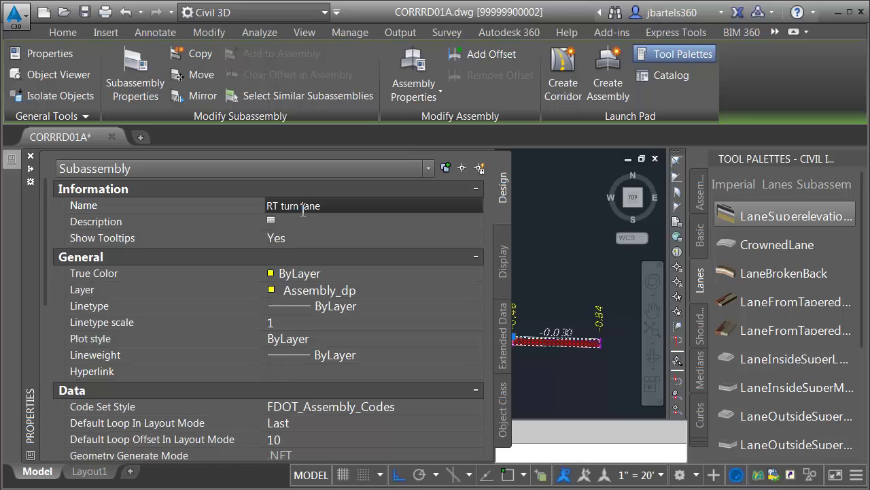
{"action": "type", "text": " OUTSIDE"}
{"action": "key", "text": "Return"}
{"action": "key", "text": "Escape"}
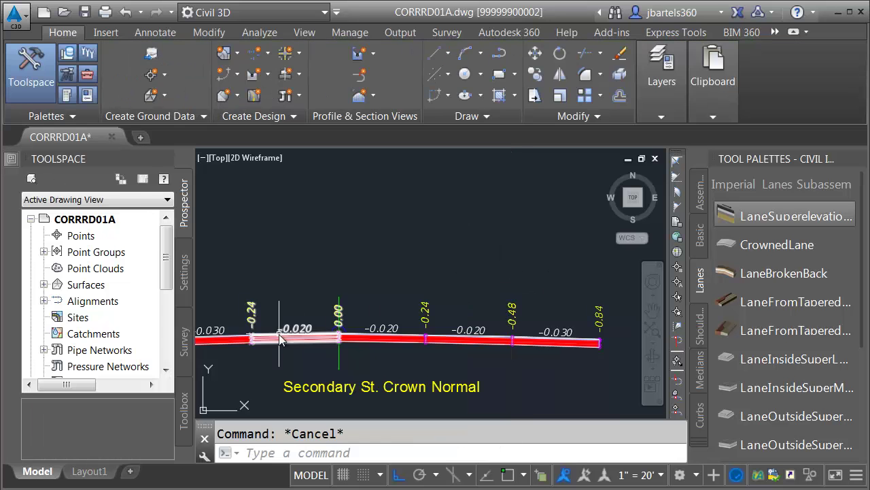
Rename the left lane subassembly next to the assembly baseline to "LT Lane #1"
{"action": "double_click", "coordinate": [281, 340]}
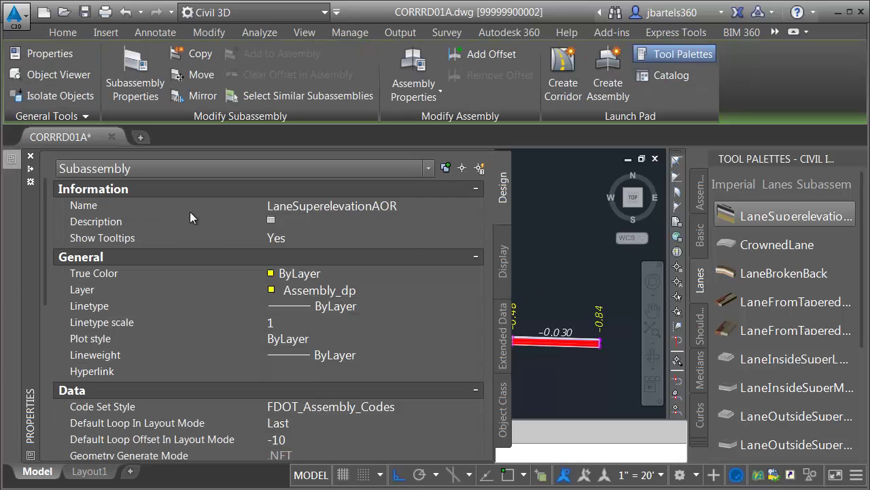
{"action": "left_click", "coordinate": [307, 205]}
{"action": "type", "text": "LT Lane #1"}
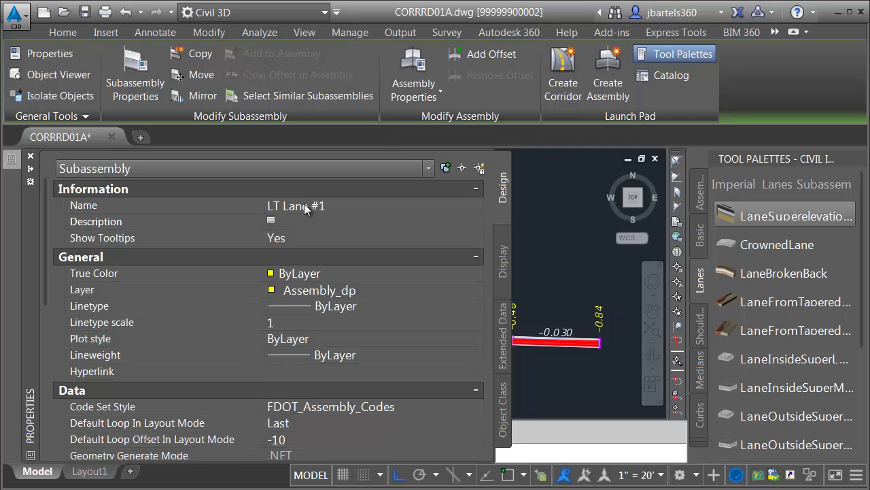
{"action": "key", "text": "Escape"}
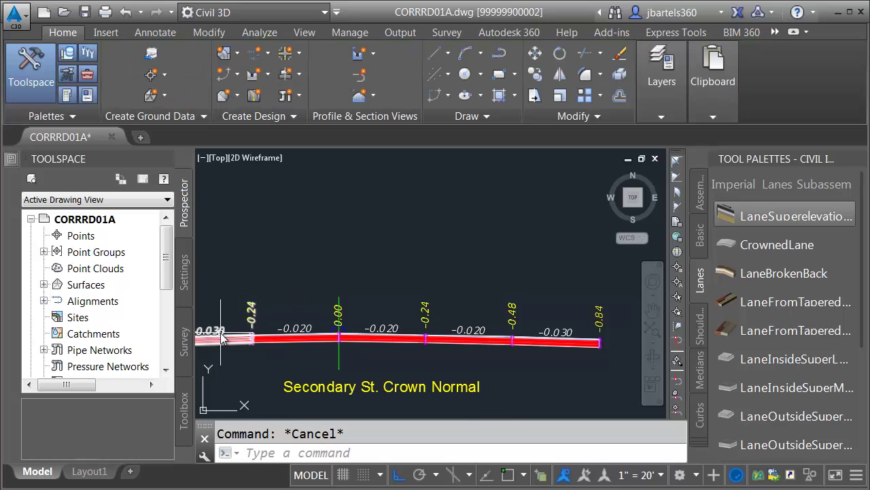
Rename the outermost left lane subassembly to "LT turn lane OUTSIDE"
{"action": "left_click", "coordinate": [228, 337]}
{"action": "mouse_move", "coordinate": [29, 166]}
{"action": "left_click", "coordinate": [287, 206]}
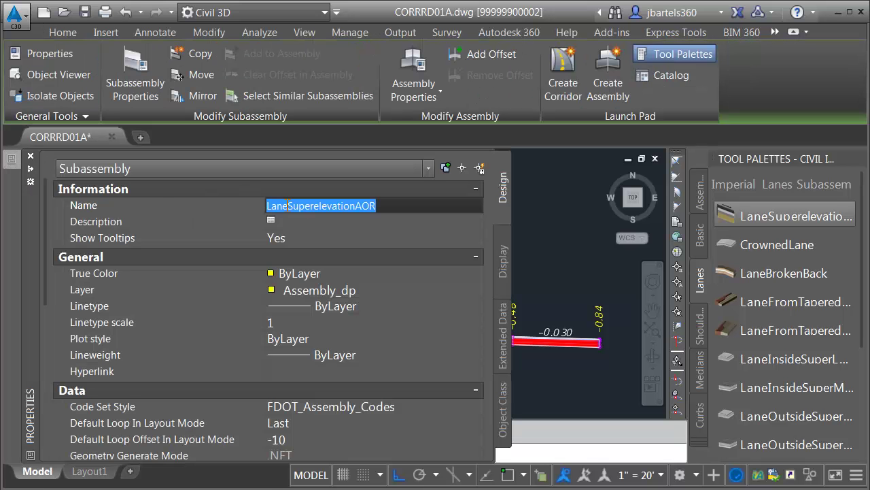
{"action": "type", "text": "LT turn lane OUTSIDE"}
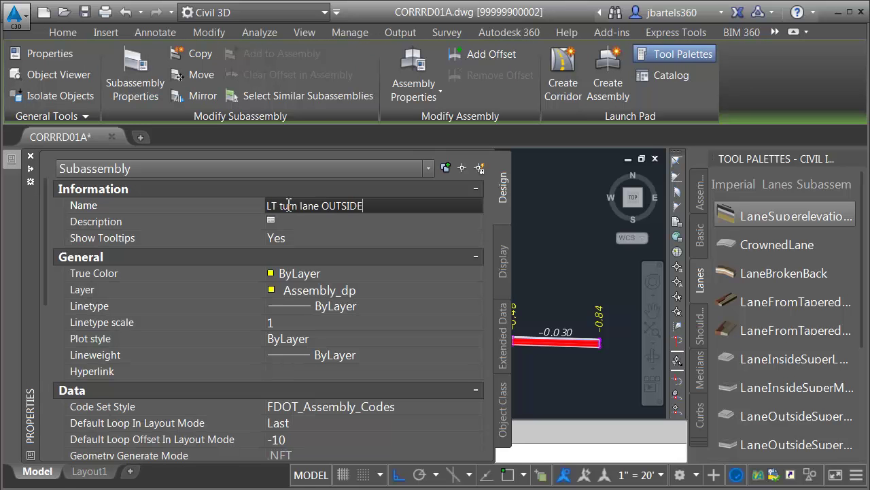
{"action": "key", "text": "Return"}
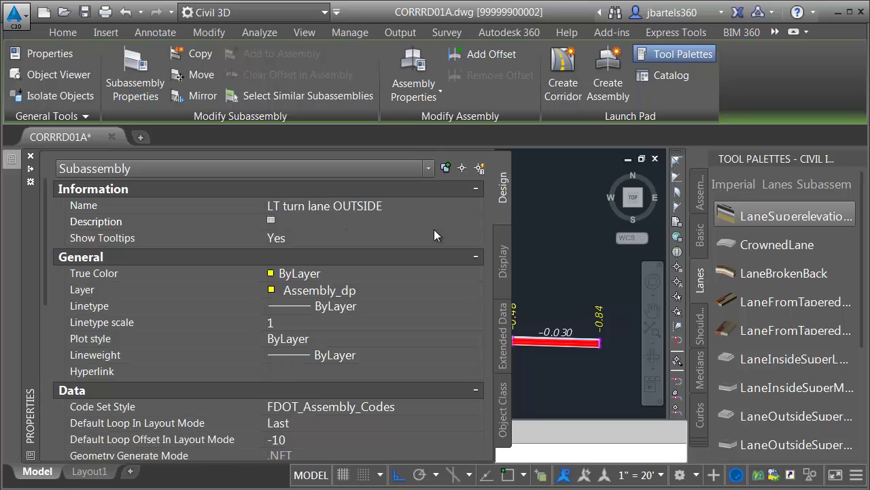
{"action": "key", "text": "Escape"}
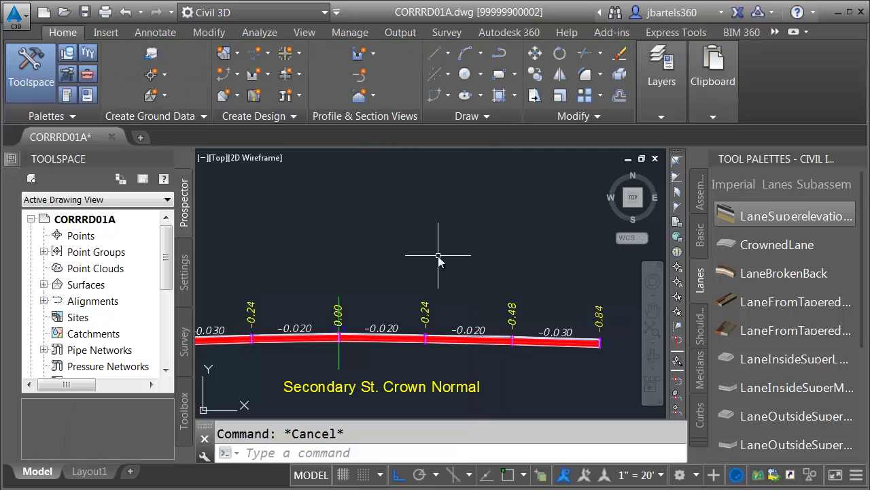
Start a new corridor named "Secondary St. WEST Approach" along the Secondary St. alignment
{"action": "scroll", "coordinate": [438, 258], "scroll_direction": "down", "scroll_amount": 6}
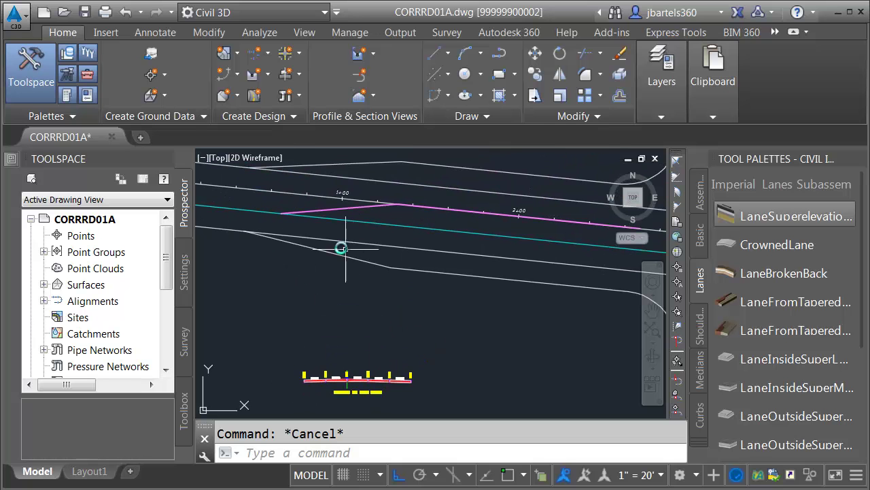
{"action": "left_click", "coordinate": [251, 95]}
{"action": "left_click_drag", "start_coordinate": [476, 35], "coordinate": [333, 55]}
{"action": "type", "text": "Secondary St. WEST Approach"}
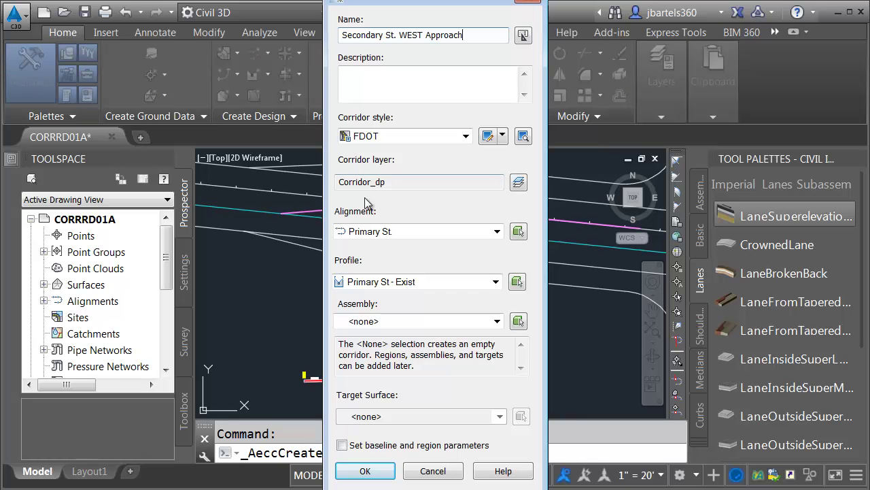
{"action": "left_click", "coordinate": [383, 231]}
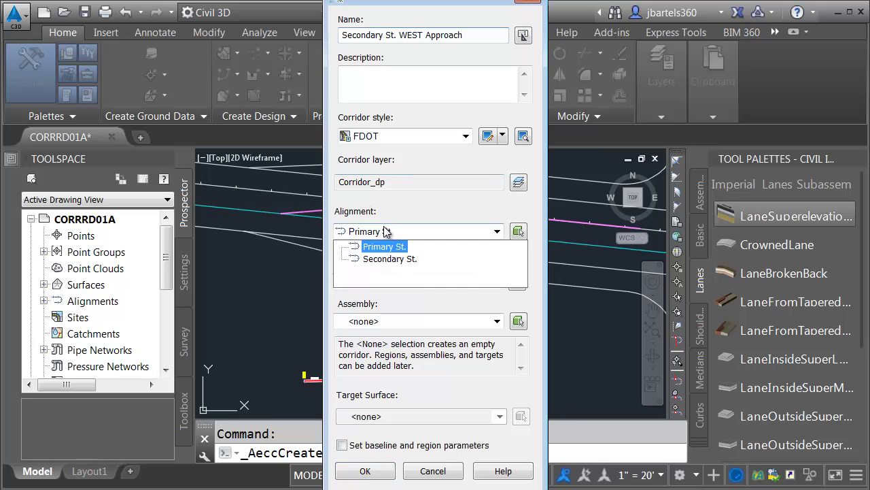
{"action": "left_click", "coordinate": [379, 257]}
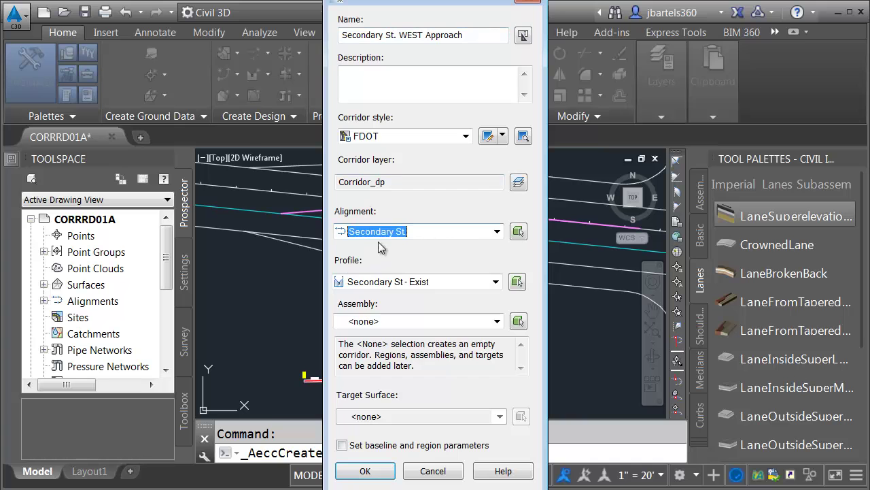
Give the corridor the Secondary St - FG profile and Secondary St. Crown Normal assembly, and continue to its baseline and region parameters
{"action": "left_click", "coordinate": [388, 282]}
{"action": "left_click", "coordinate": [392, 306]}
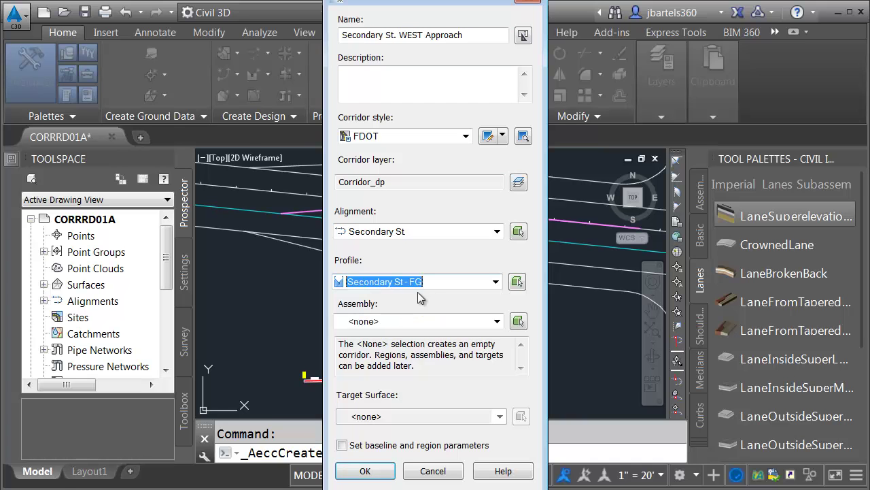
{"action": "left_click", "coordinate": [400, 321]}
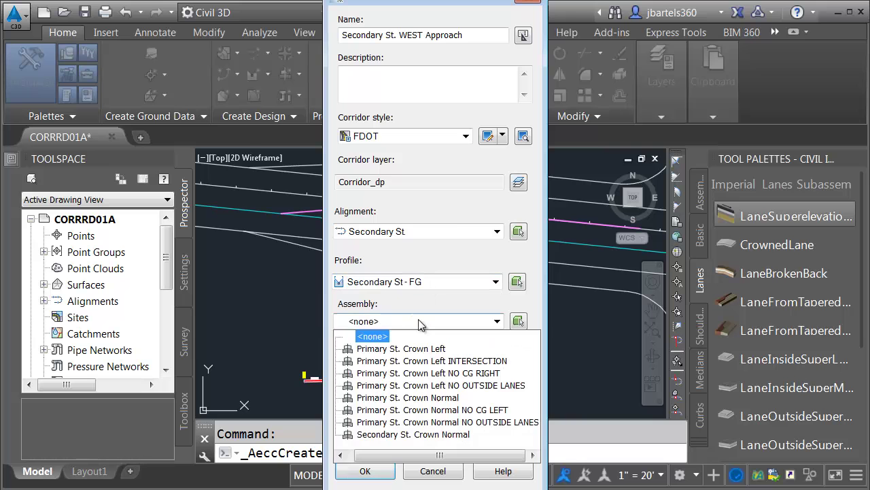
{"action": "left_click", "coordinate": [387, 436]}
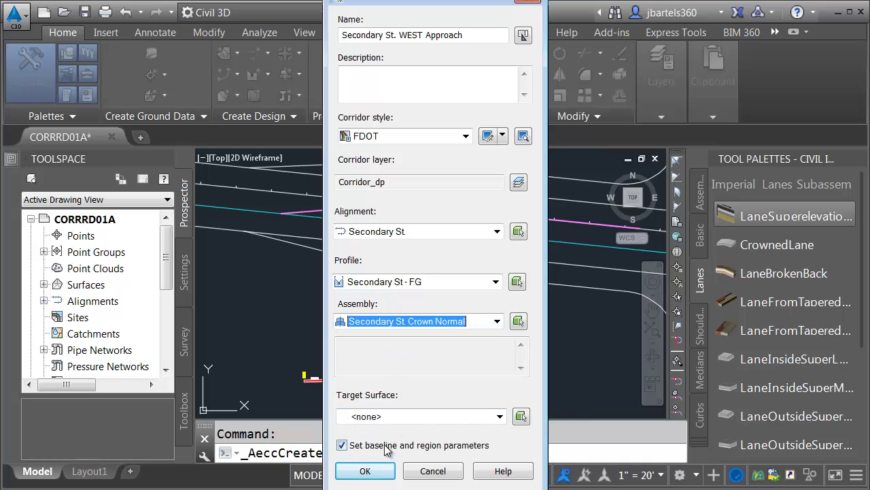
{"action": "left_click", "coordinate": [352, 467]}
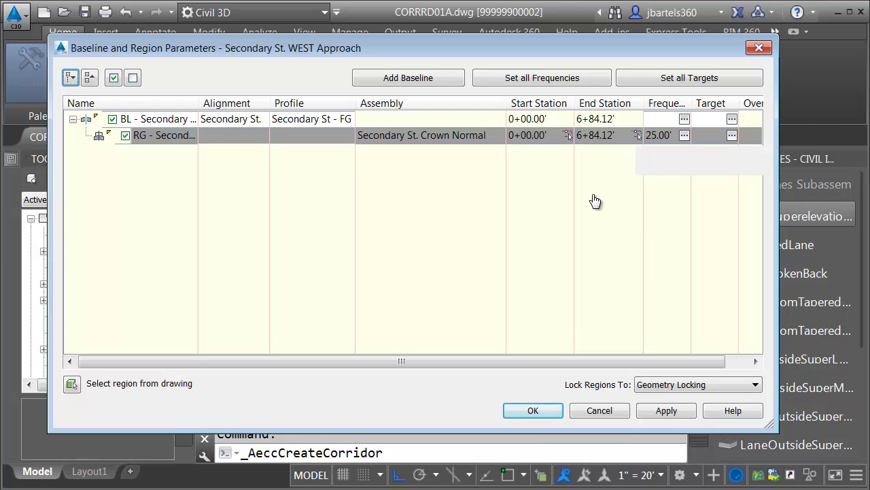
Set the region's end station to 2+65.87' by snapping to the endpoint where the southwest curb return begins
{"action": "scroll", "coordinate": [517, 204], "scroll_direction": "up", "scroll_amount": 3}
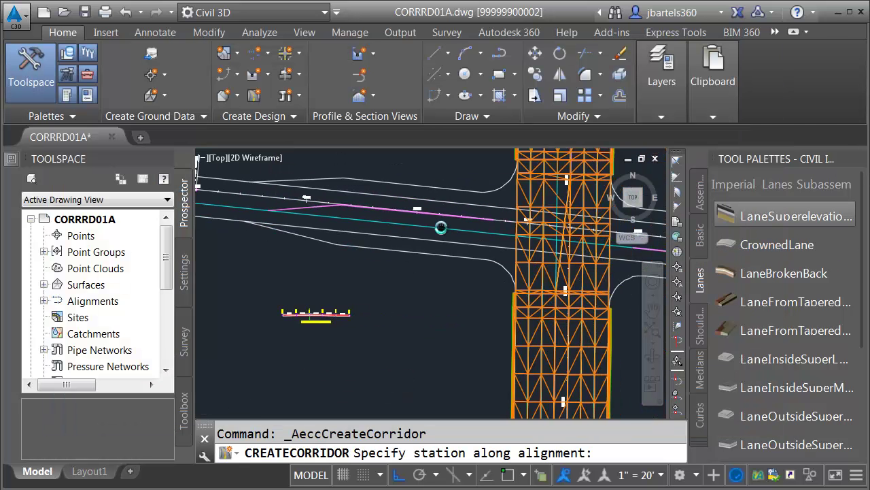
{"action": "scroll", "coordinate": [501, 255], "scroll_direction": "up", "scroll_amount": 3}
{"action": "right_click", "coordinate": [478, 257], "text": "shift"}
{"action": "left_click", "coordinate": [514, 335]}
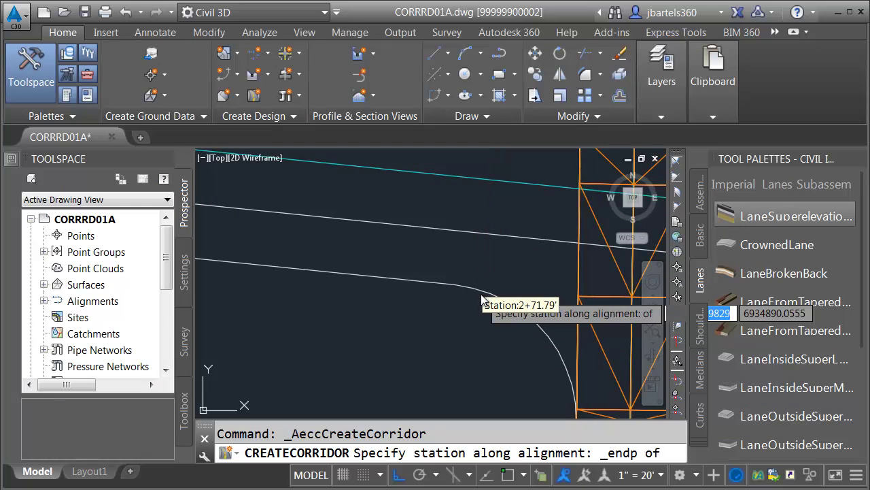
{"action": "left_click", "coordinate": [482, 302]}
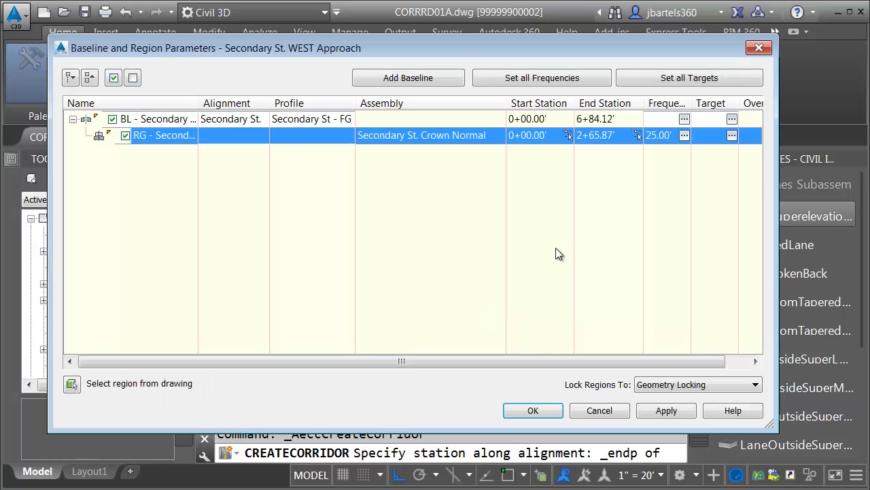
In the region's assembly frequency settings, set Adjacent to offset target start/end to No
{"action": "left_click", "coordinate": [684, 136]}
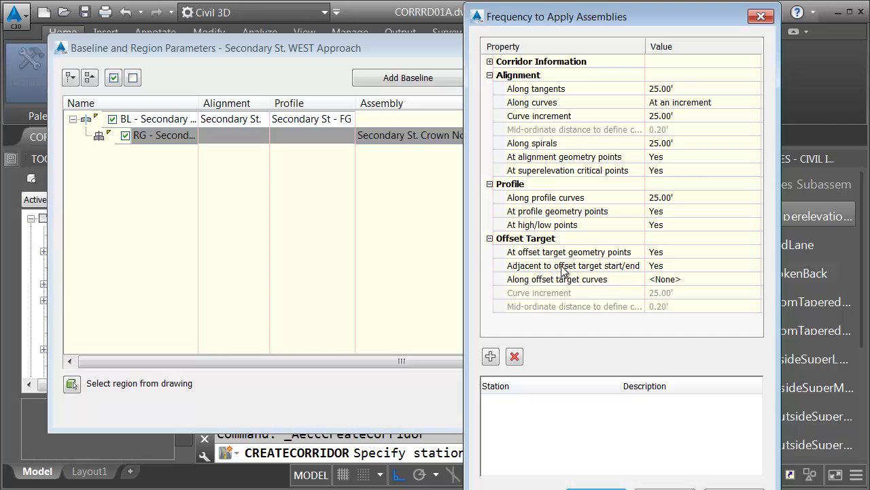
{"action": "left_click", "coordinate": [664, 266]}
{"action": "left_click", "coordinate": [661, 268]}
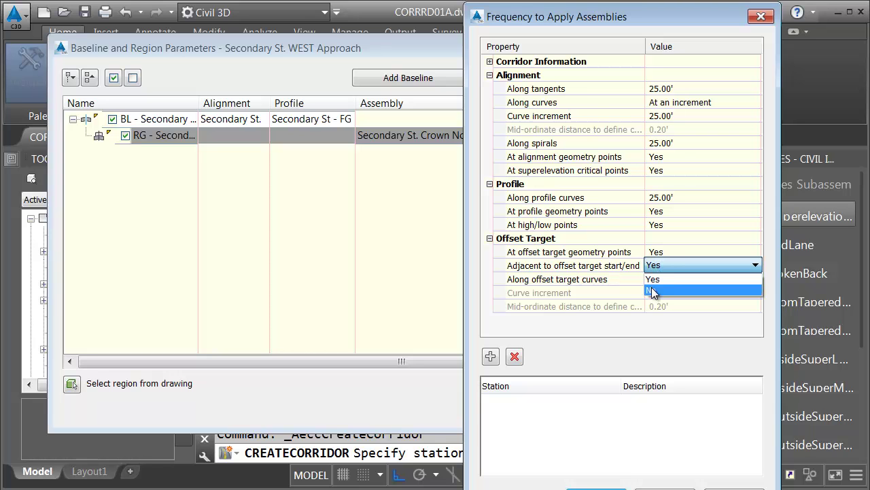
{"action": "left_click", "coordinate": [653, 289]}
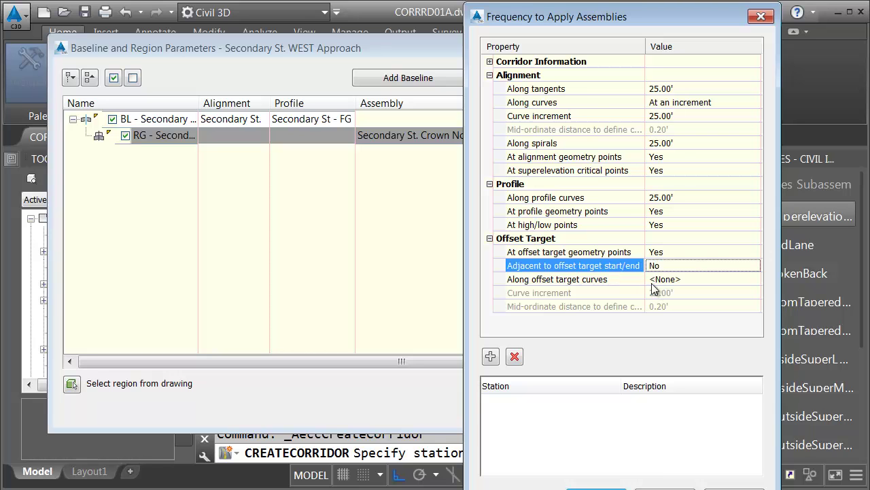
{"action": "left_click", "coordinate": [598, 486]}
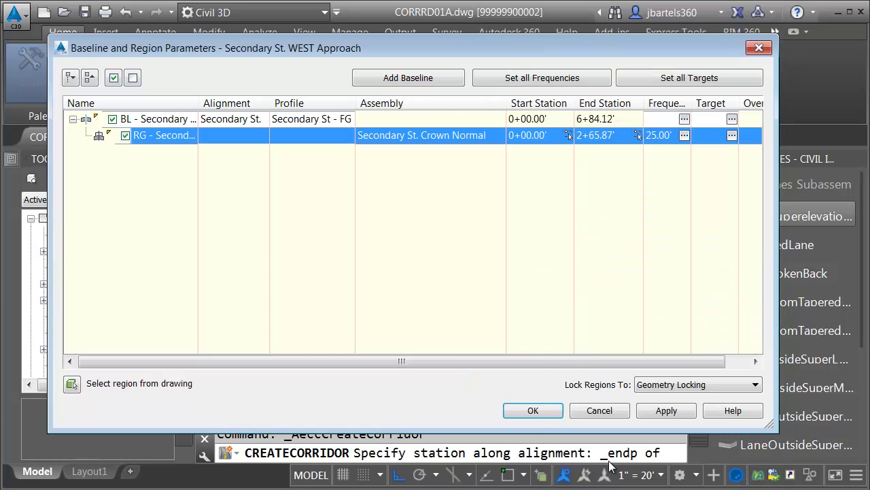
Accept the baseline and region parameters and build the Secondary St. WEST Approach corridor
{"action": "left_click", "coordinate": [533, 410]}
{"action": "left_click", "coordinate": [280, 242]}
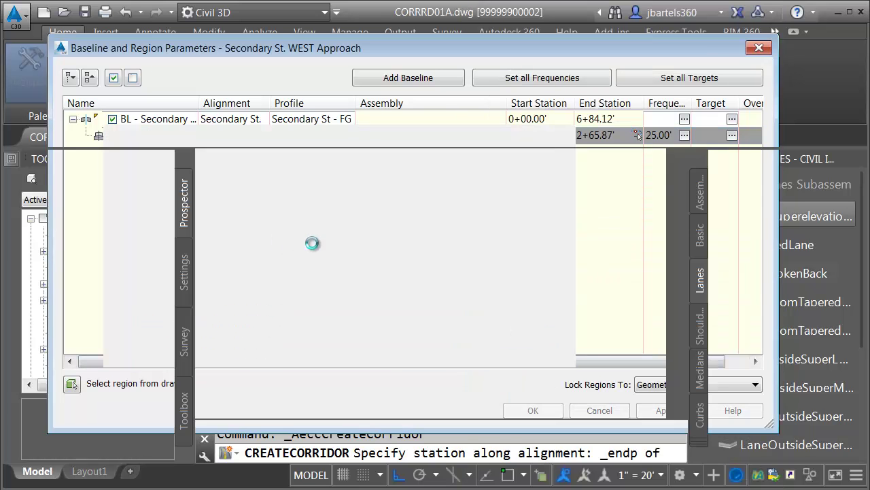
{"action": "scroll", "coordinate": [394, 272], "scroll_direction": "down", "scroll_amount": 2}
{"action": "middle_click_drag", "start_coordinate": [400, 266], "coordinate": [476, 280]}
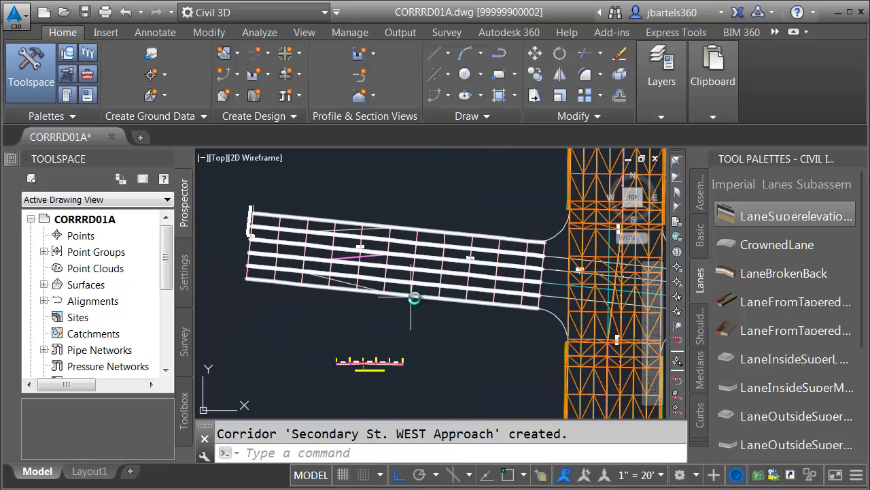
{"action": "scroll", "coordinate": [350, 231], "scroll_direction": "up", "scroll_amount": 2}
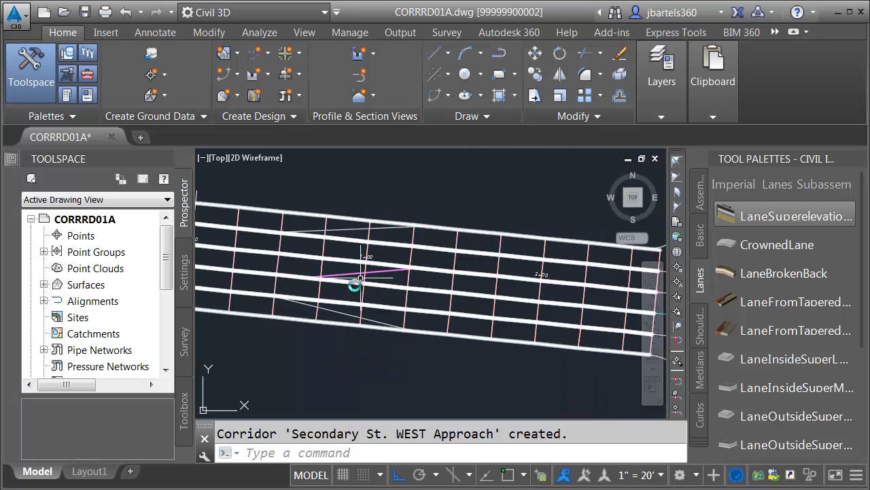
Attach an FDOT Type F Curb from the FDOT Subassemblies to the top outer edge of the outermost right lane
{"action": "middle_click_drag", "start_coordinate": [372, 351], "coordinate": [362, 222]}
{"action": "scroll", "coordinate": [401, 312], "scroll_direction": "up", "scroll_amount": 5}
{"action": "middle_click_drag", "start_coordinate": [487, 326], "coordinate": [489, 297]}
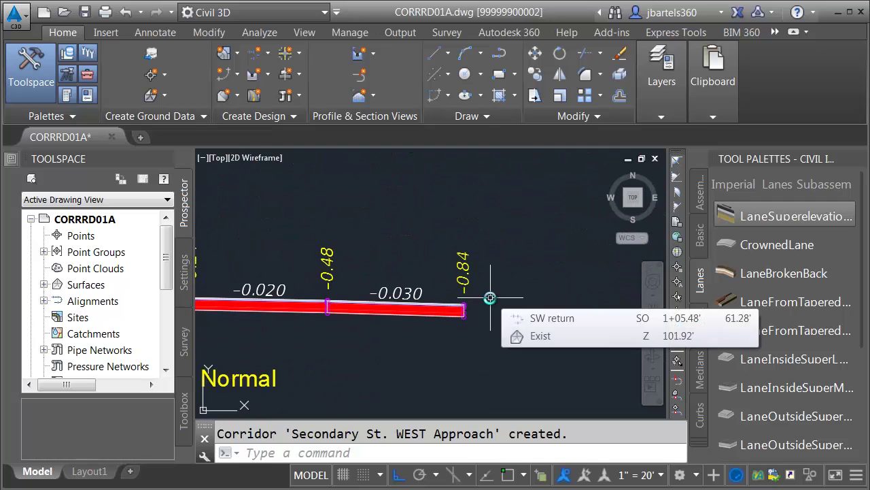
{"action": "right_click", "coordinate": [732, 159]}
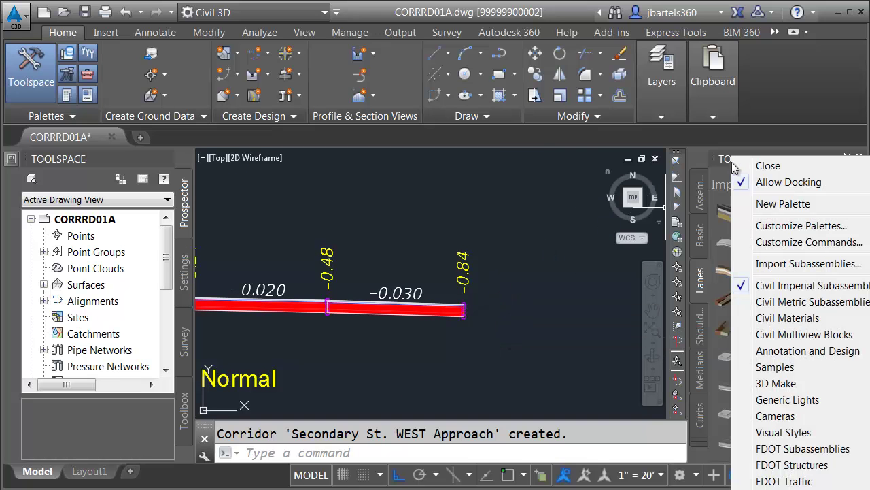
{"action": "left_click", "coordinate": [757, 448]}
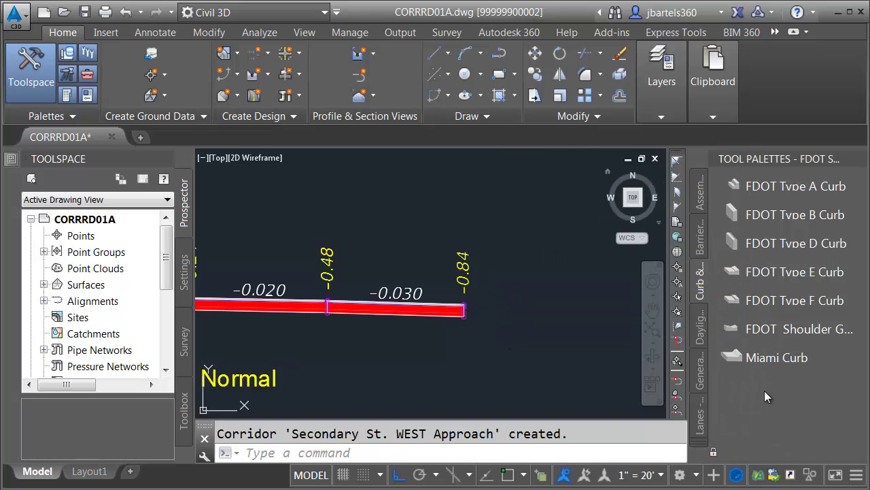
{"action": "left_click", "coordinate": [726, 300]}
{"action": "scroll", "coordinate": [463, 307], "scroll_direction": "up", "scroll_amount": 5}
{"action": "left_click", "coordinate": [449, 305]}
Attach the same FDOT Type F Curb to the top outer edge of the outermost left lane and end the command
{"action": "scroll", "coordinate": [533, 285], "scroll_direction": "down", "scroll_amount": 6}
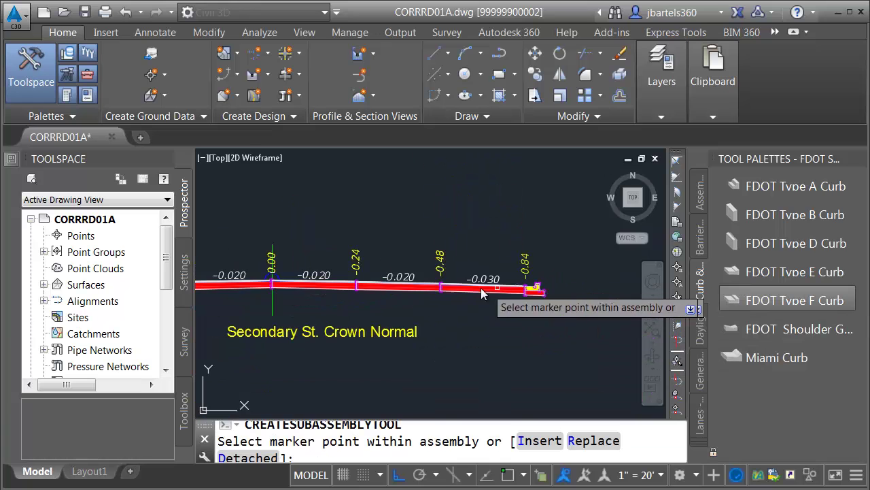
{"action": "middle_click_drag", "start_coordinate": [343, 295], "coordinate": [557, 295]}
{"action": "scroll", "coordinate": [286, 282], "scroll_direction": "up", "scroll_amount": 6}
{"action": "scroll", "coordinate": [318, 276], "scroll_direction": "up", "scroll_amount": 4}
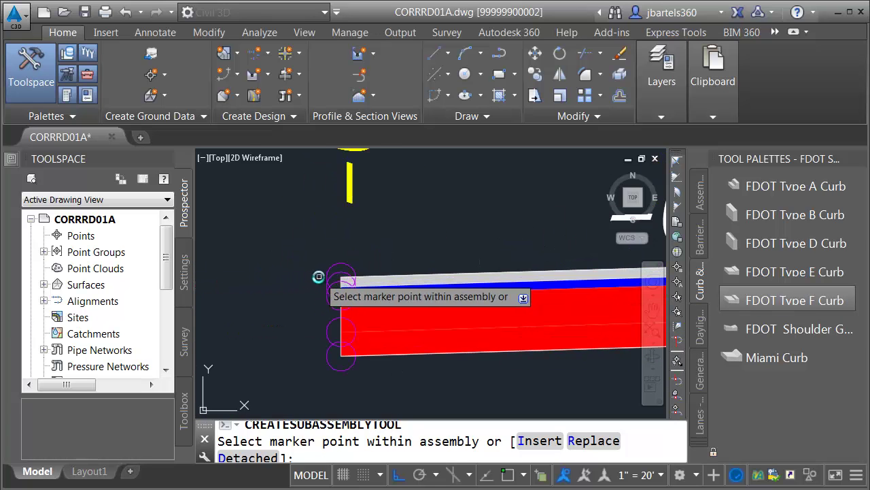
{"action": "left_click", "coordinate": [360, 256]}
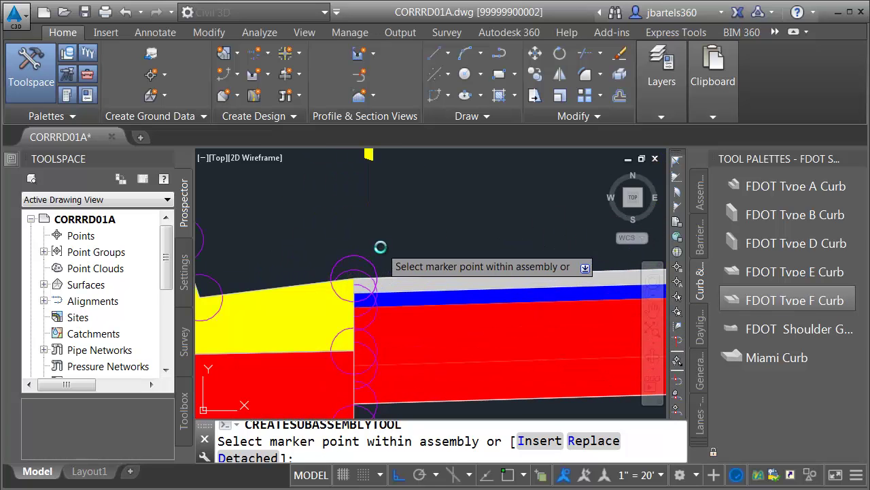
{"action": "key", "text": "Escape"}
Rebuild the Secondary St. WEST Approach corridor to include the new curbs, and deselect it
{"action": "scroll", "coordinate": [374, 253], "scroll_direction": "down", "scroll_amount": 8}
{"action": "mouse_move", "coordinate": [393, 224]}
{"action": "middle_mouse_down"}
{"action": "mouse_move", "coordinate": [392, 247]}
{"action": "mouse_move", "coordinate": [359, 268]}
{"action": "middle_mouse_up"}
{"action": "scroll", "coordinate": [370, 252], "scroll_direction": "up", "scroll_amount": 4}
{"action": "left_click", "coordinate": [378, 263]}
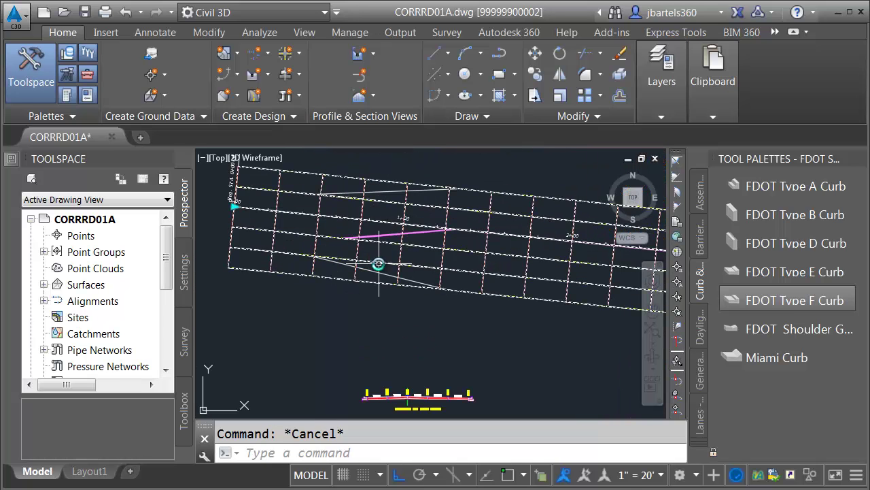
{"action": "left_click", "coordinate": [235, 54]}
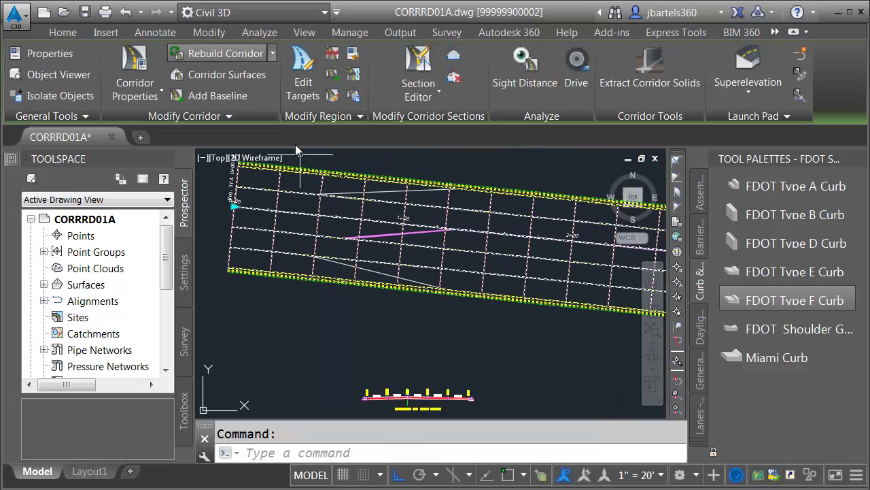
{"action": "key", "text": "Escape"}
{"action": "scroll", "coordinate": [347, 194], "scroll_direction": "up", "scroll_amount": 2}
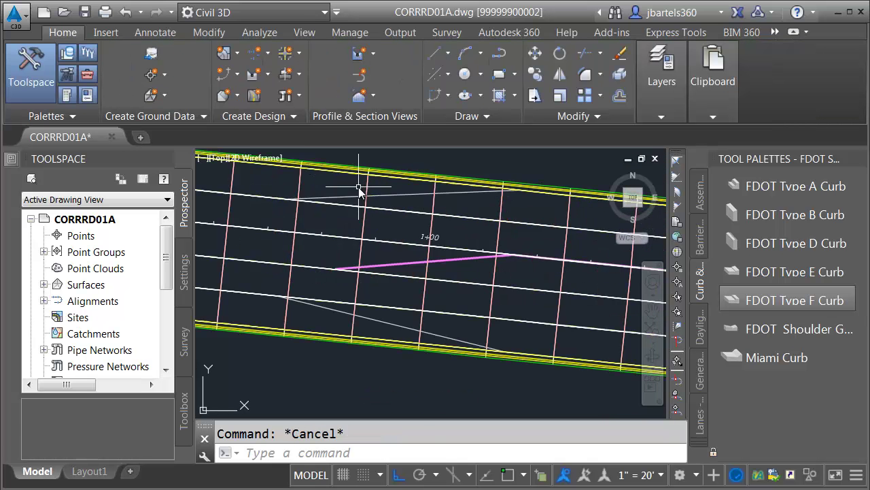
{"action": "middle_click_drag", "start_coordinate": [388, 194], "coordinate": [404, 252]}
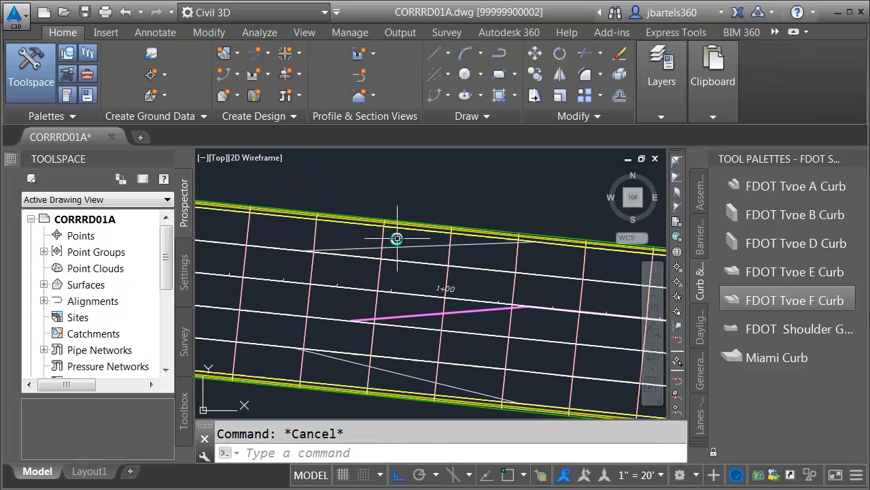
Open the target mapping for the Secondary St. WEST Approach corridor's region
{"action": "mouse_move", "coordinate": [399, 245]}
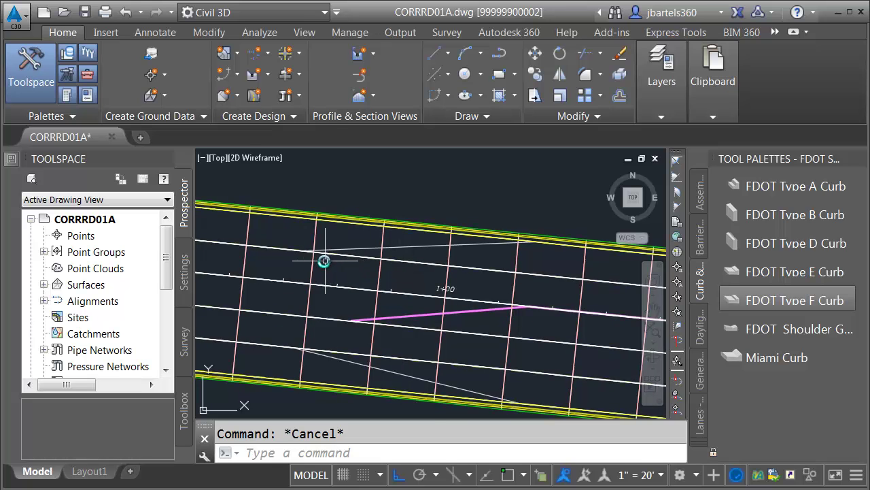
{"action": "middle_click_drag", "start_coordinate": [319, 261], "coordinate": [412, 269]}
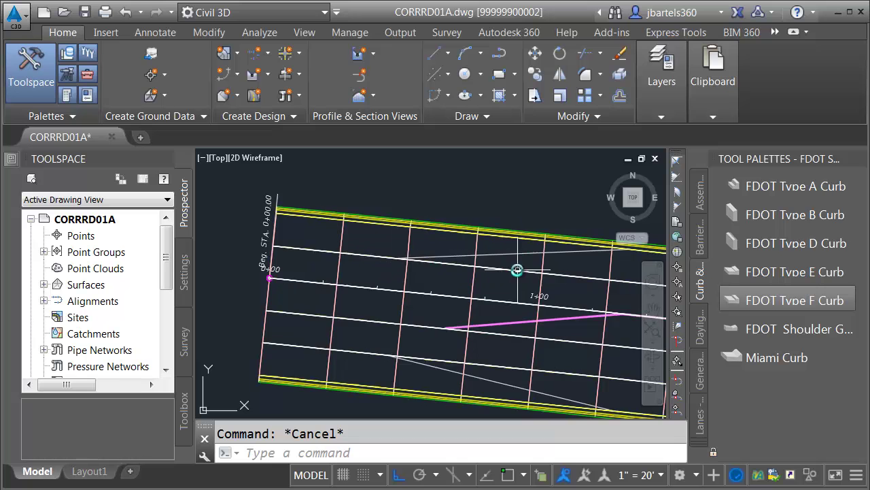
{"action": "left_click", "coordinate": [484, 250]}
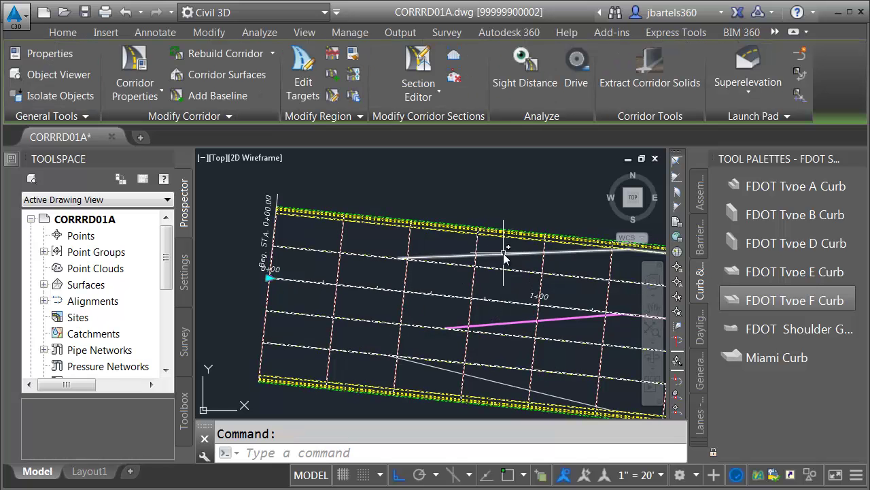
{"action": "left_click", "coordinate": [306, 77]}
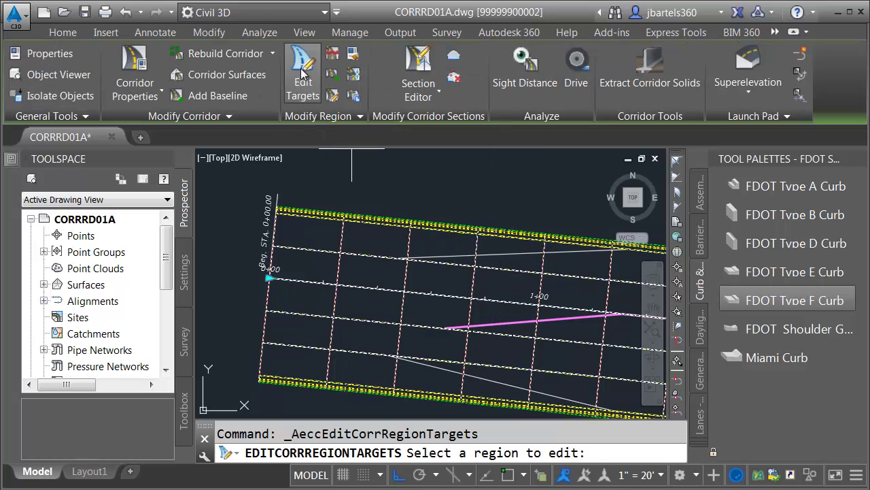
{"action": "left_click", "coordinate": [378, 239]}
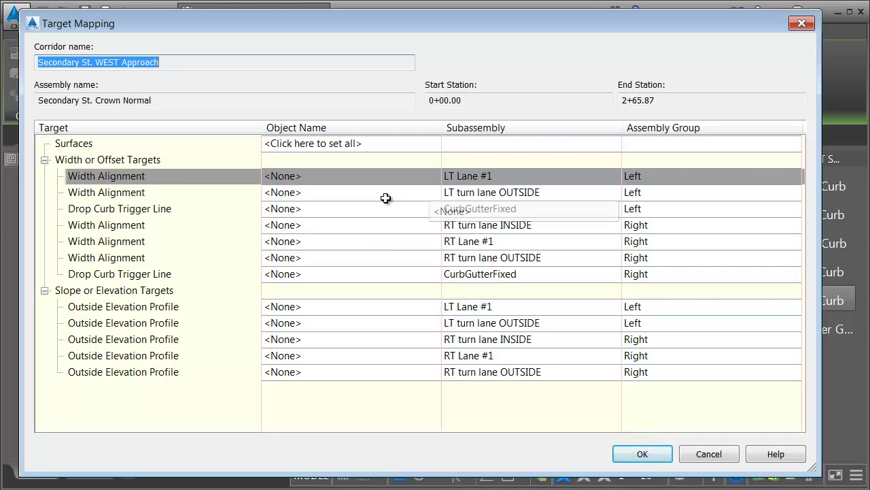
Target the width of LT turn lane OUTSIDE to the NW return and Secondary St ETW LT alignments, using Target to Farthest Offset
{"action": "left_click", "coordinate": [311, 193]}
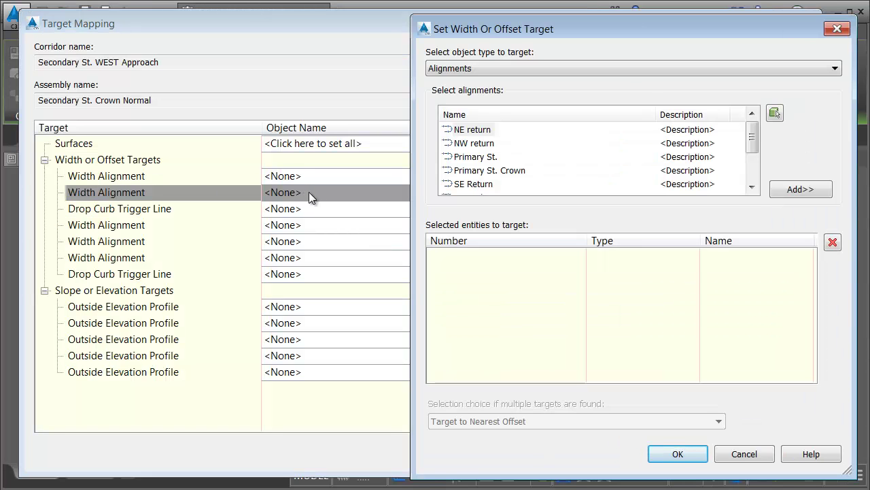
{"action": "left_click", "coordinate": [464, 145]}
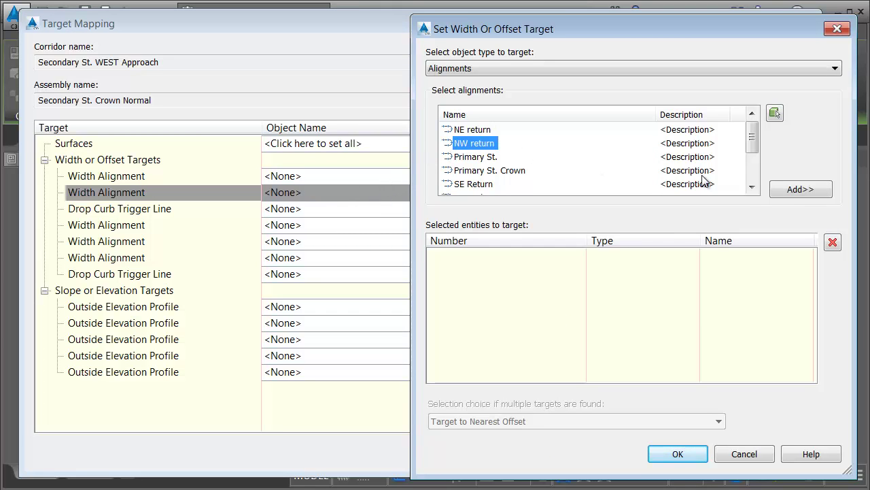
{"action": "left_click", "coordinate": [796, 190]}
{"action": "left_click_drag", "start_coordinate": [752, 145], "coordinate": [753, 163]}
{"action": "left_click", "coordinate": [536, 158]}
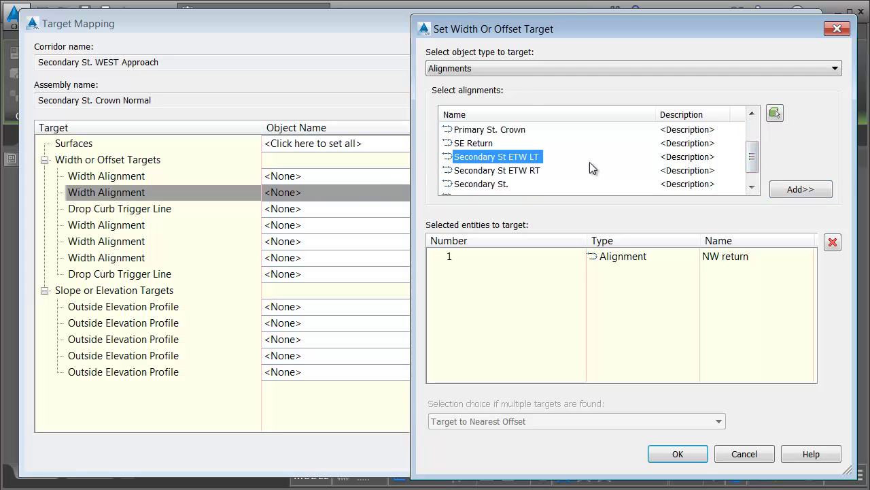
{"action": "left_click", "coordinate": [799, 191]}
{"action": "left_click", "coordinate": [526, 422]}
{"action": "left_click", "coordinate": [537, 445]}
{"action": "left_click", "coordinate": [663, 453]}
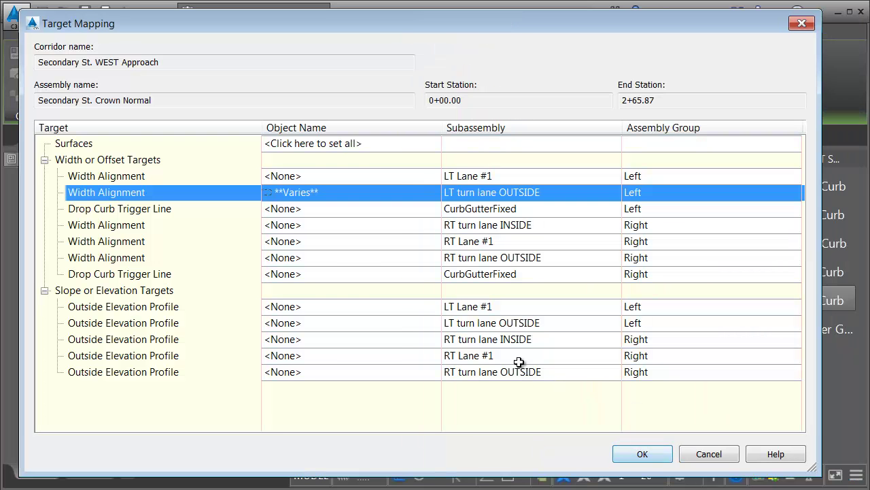
Target the width of RT turn lane OUTSIDE to SW return and Secondary St ETW RT at the farthest offset, and apply the target mapping
{"action": "left_click", "coordinate": [315, 258]}
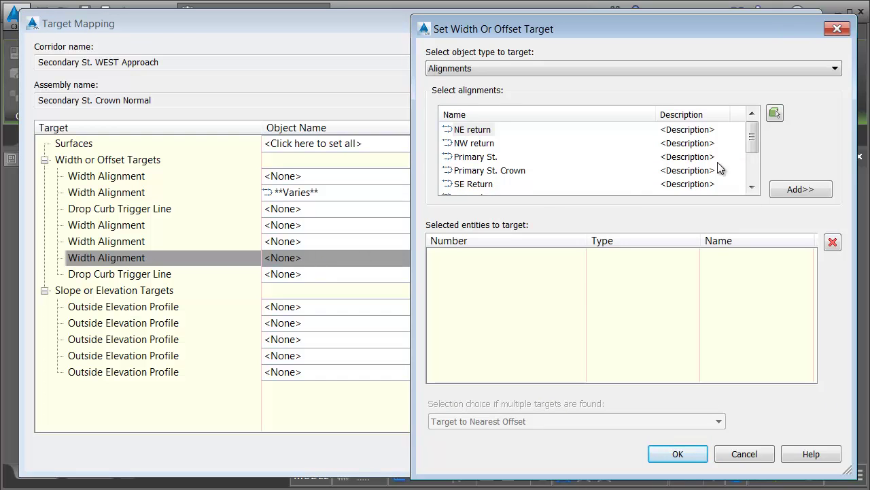
{"action": "left_click_drag", "start_coordinate": [754, 148], "coordinate": [753, 175]}
{"action": "left_click", "coordinate": [476, 183]}
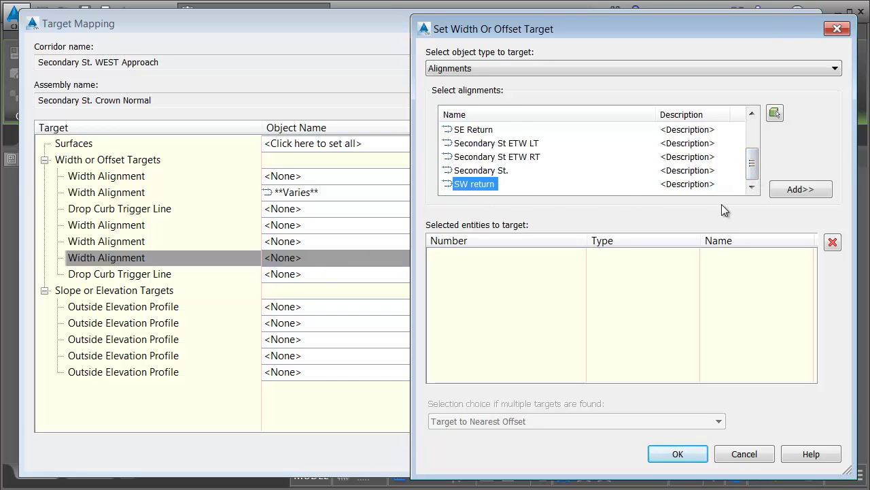
{"action": "left_click", "coordinate": [786, 192]}
{"action": "left_click", "coordinate": [473, 161]}
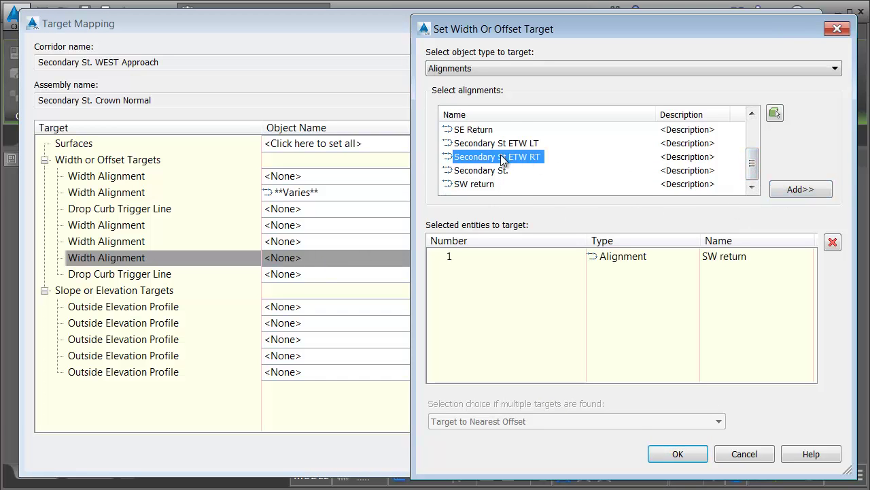
{"action": "left_click", "coordinate": [796, 190]}
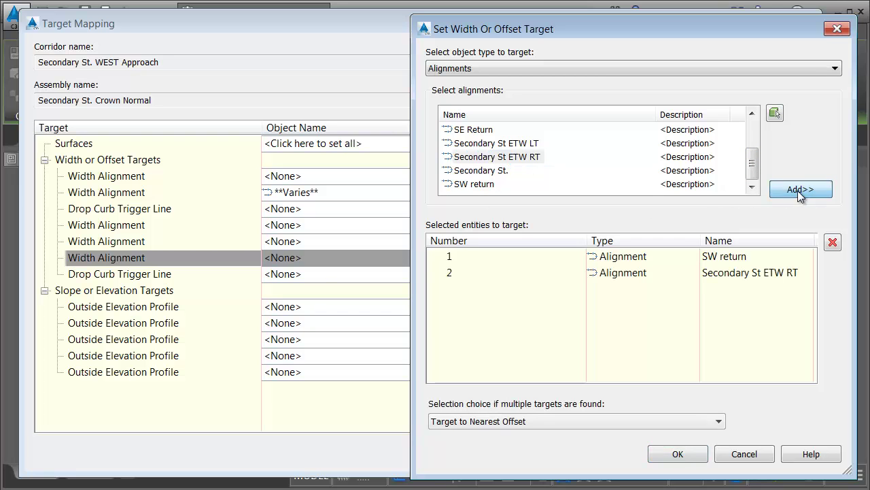
{"action": "left_click", "coordinate": [553, 422]}
{"action": "left_click", "coordinate": [532, 446]}
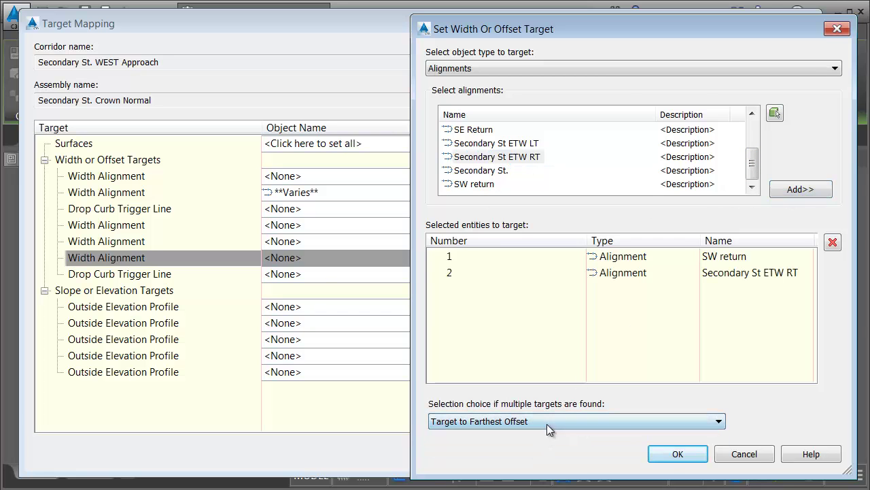
{"action": "left_click", "coordinate": [678, 453]}
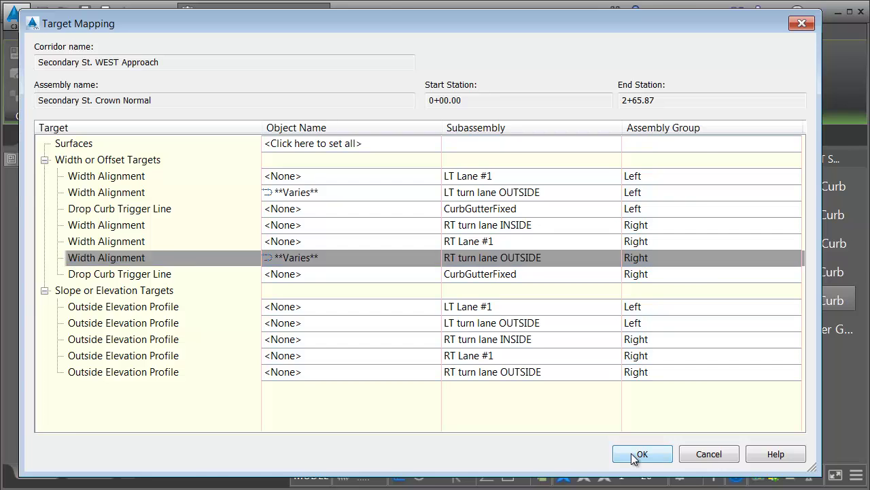
{"action": "left_click", "coordinate": [633, 455]}
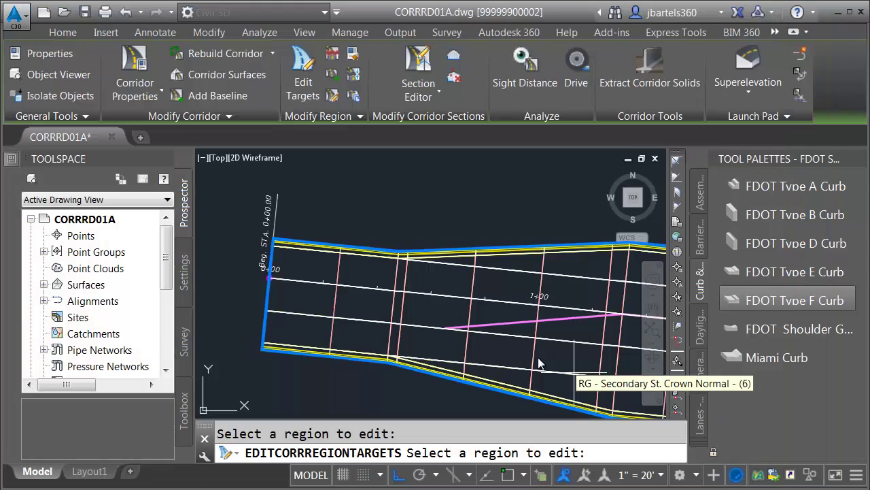
{"action": "key", "text": "Escape"}
Examine the retargeted corridor's east end, where its curbs meet the northwest and southwest curb returns near the intersection
{"action": "left_click", "coordinate": [468, 347]}
{"action": "middle_click_drag", "start_coordinate": [468, 347], "coordinate": [310, 315]}
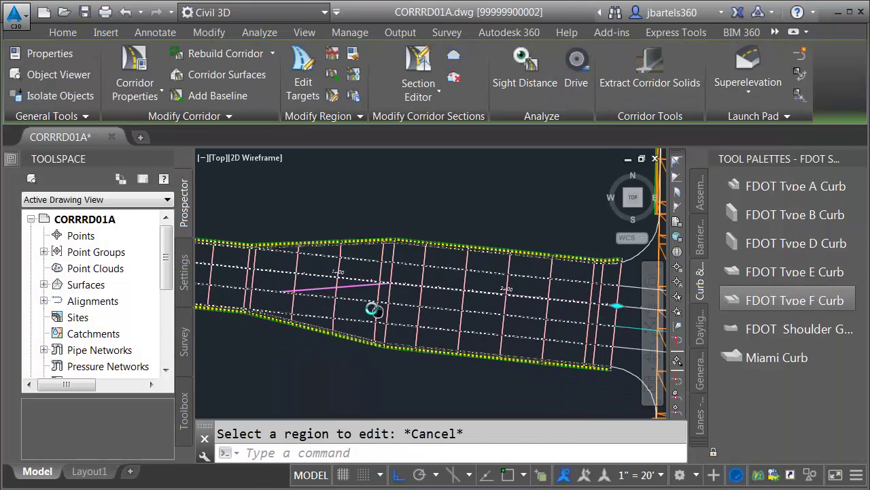
{"action": "middle_click_drag", "start_coordinate": [391, 314], "coordinate": [310, 295]}
{"action": "scroll", "coordinate": [516, 303], "scroll_direction": "up", "scroll_amount": 2}
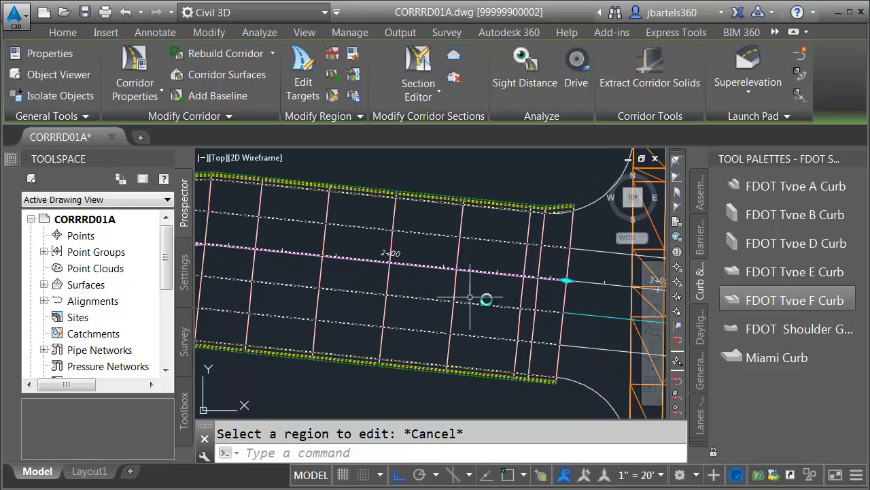
{"action": "scroll", "coordinate": [548, 387], "scroll_direction": "up", "scroll_amount": 2}
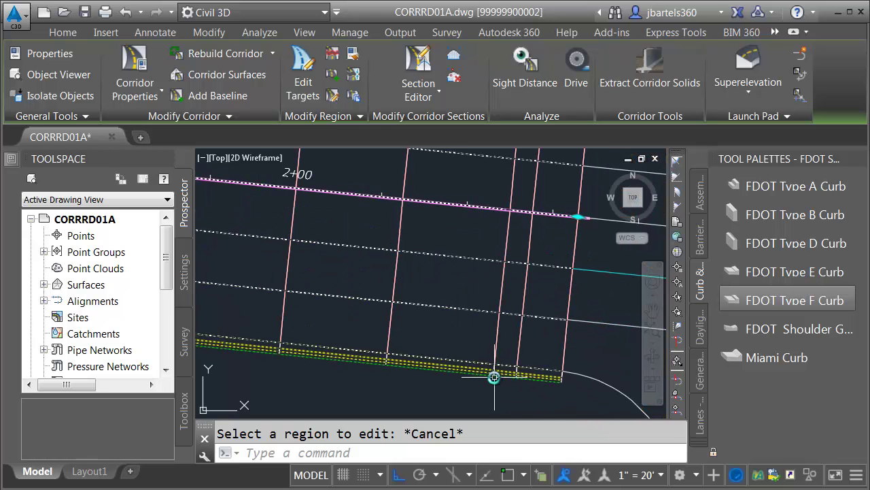
{"action": "middle_click_drag", "start_coordinate": [567, 259], "coordinate": [486, 345]}
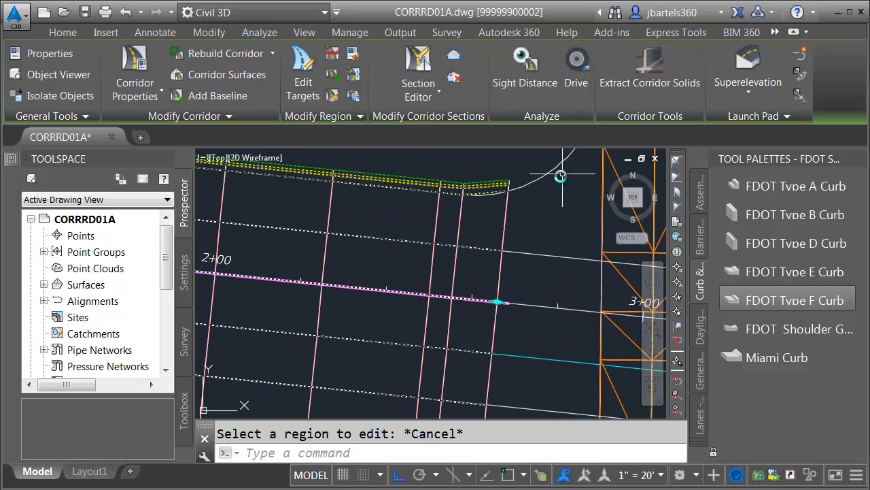
{"action": "scroll", "coordinate": [528, 225], "scroll_direction": "down", "scroll_amount": 2}
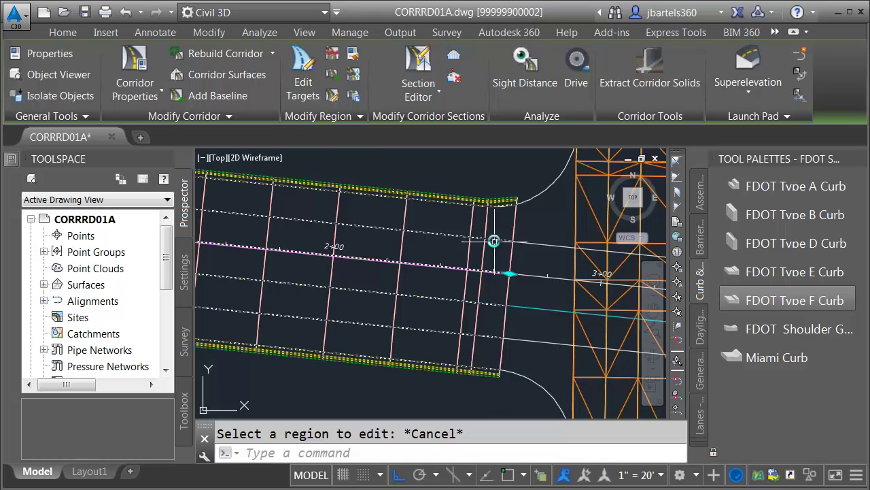
{"action": "scroll", "coordinate": [495, 243], "scroll_direction": "up", "scroll_amount": 2}
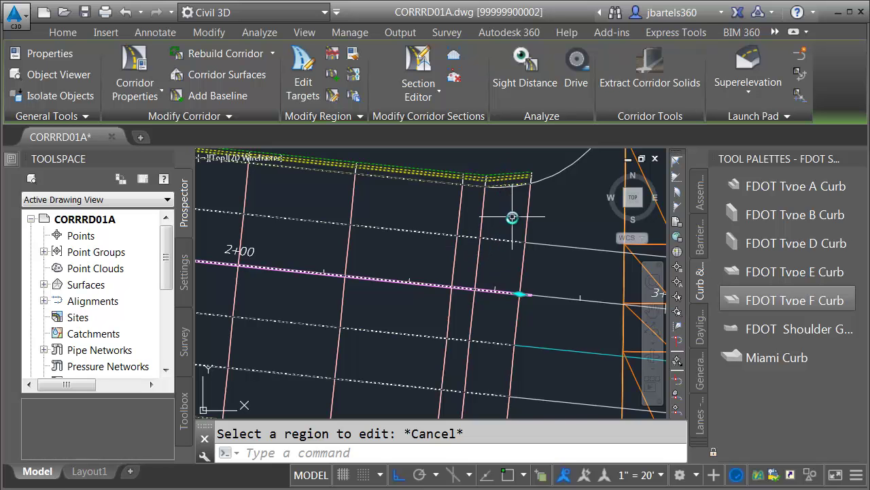
{"action": "scroll", "coordinate": [511, 216], "scroll_direction": "down", "scroll_amount": 5}
{"action": "key", "text": "Escape"}
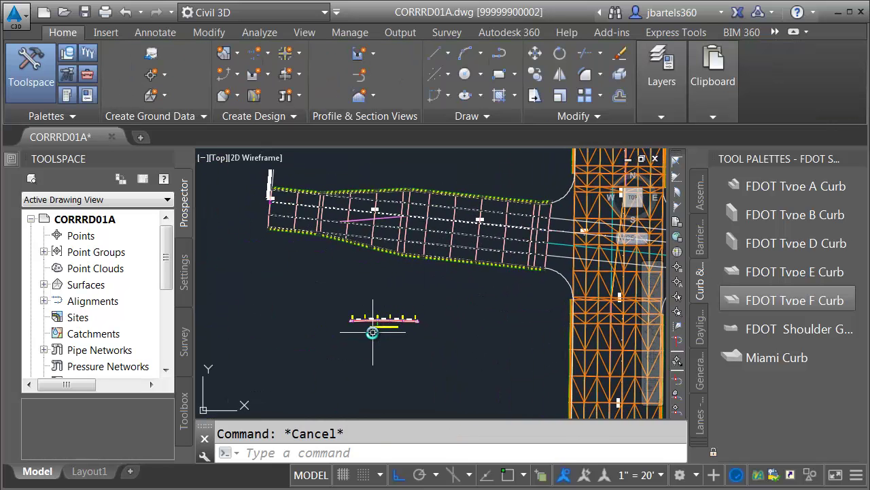
Copy the Secondary St. Crown Normal assembly about 20.5 units straight above the original
{"action": "scroll", "coordinate": [371, 331], "scroll_direction": "up", "scroll_amount": 8}
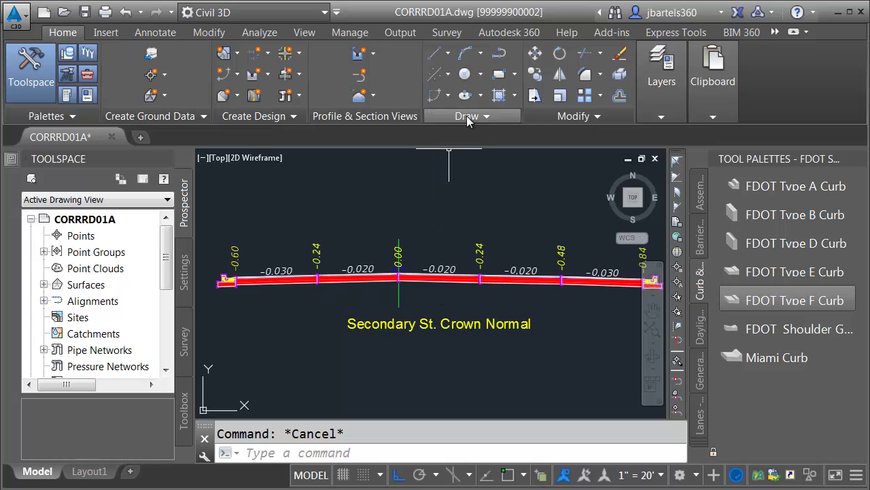
{"action": "left_click", "coordinate": [535, 74]}
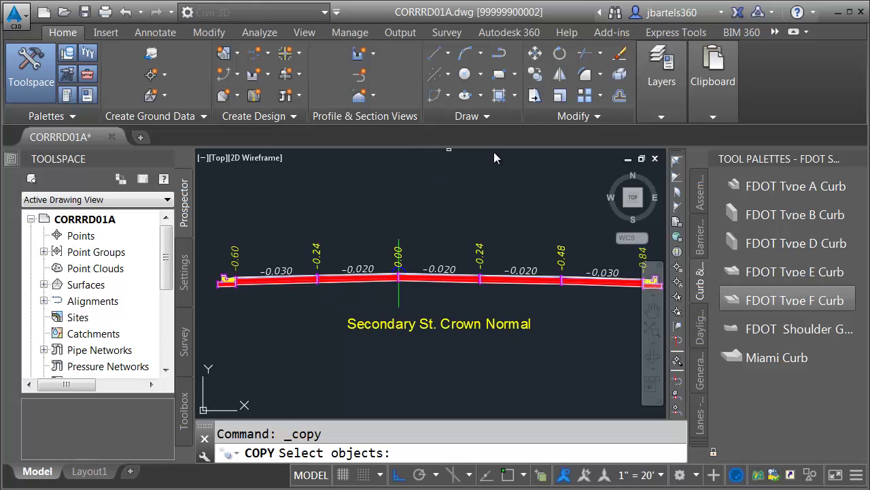
{"action": "left_click", "coordinate": [400, 296]}
{"action": "key", "text": "Return"}
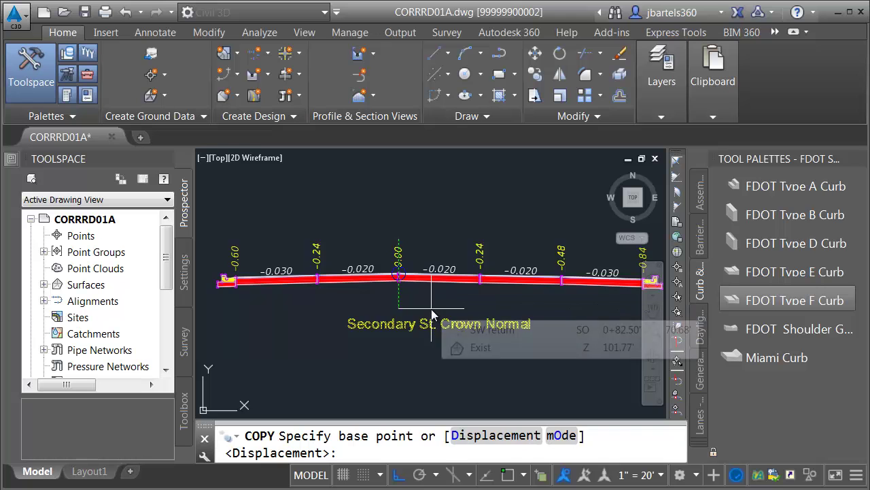
{"action": "left_click", "coordinate": [397, 275]}
{"action": "scroll", "coordinate": [432, 293], "scroll_direction": "down", "scroll_amount": 2}
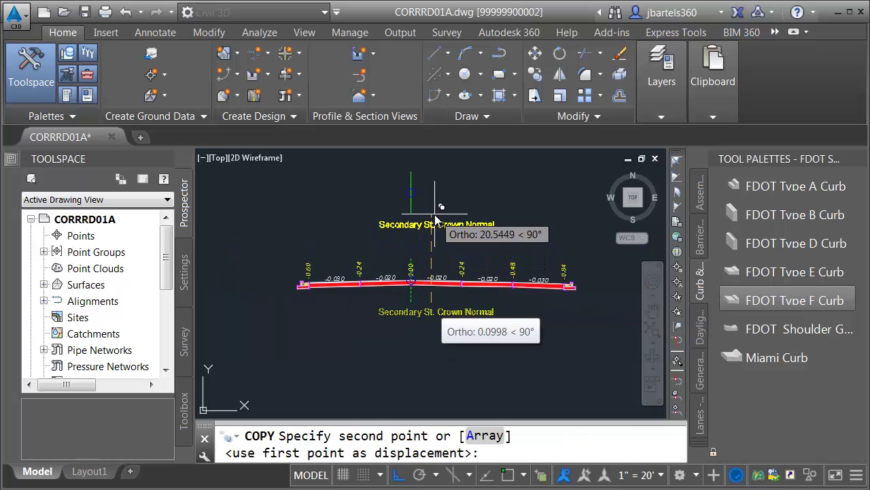
{"action": "left_click", "coordinate": [427, 227]}
{"action": "key", "text": "Escape"}
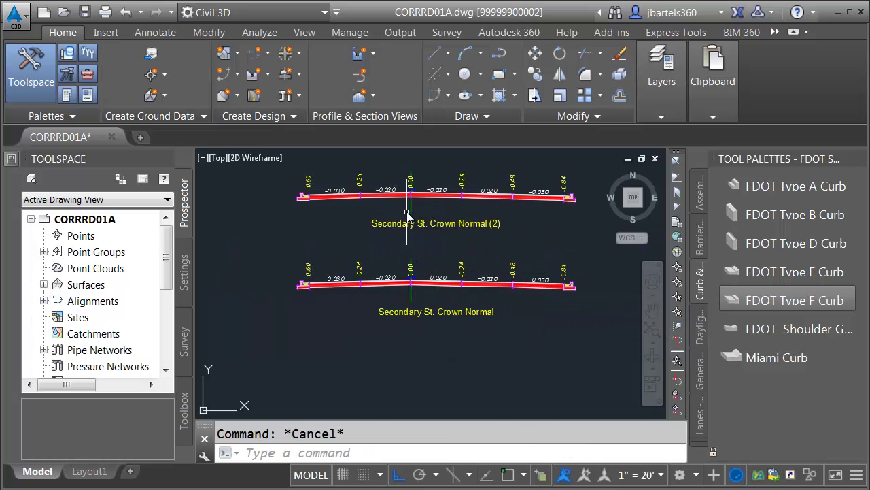
Rename the copied assembly as Secondary St. Crown Normal RT SIDE ONLY
{"action": "left_click", "coordinate": [410, 185]}
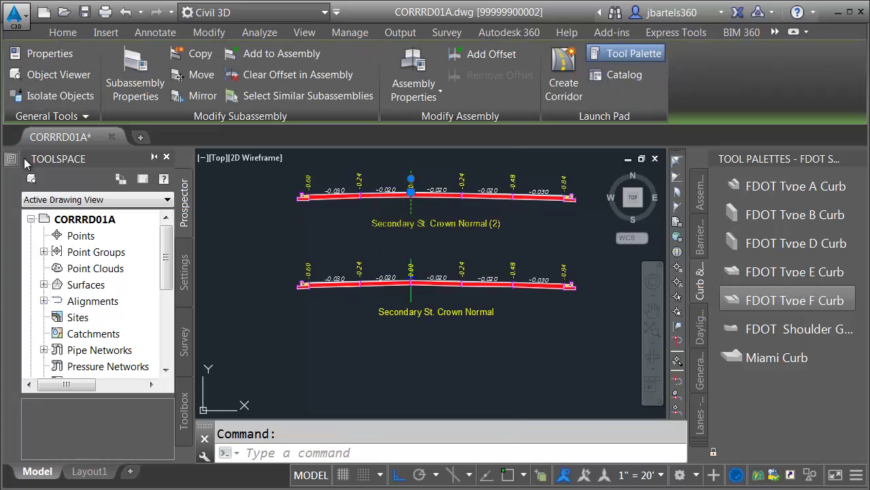
{"action": "key", "text": "ctrl+1"}
{"action": "double_click", "coordinate": [404, 205]}
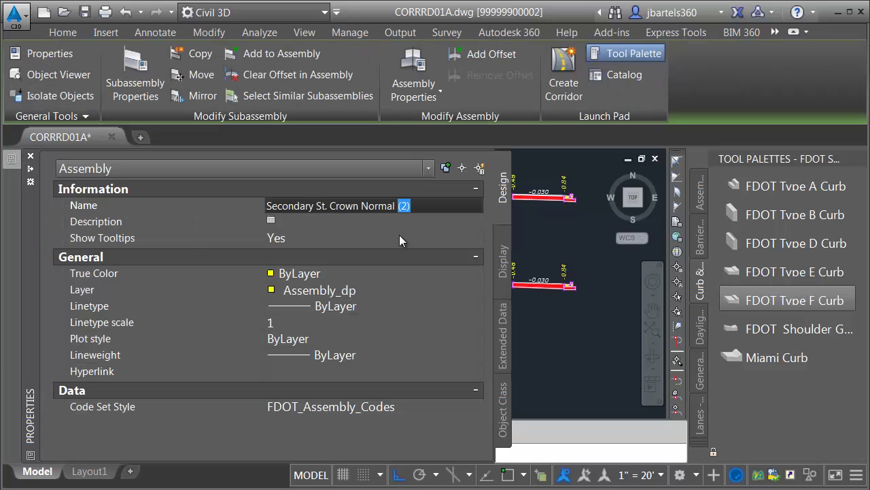
{"action": "type", "text": "RT SIDE ONLY"}
{"action": "key", "text": "Return"}
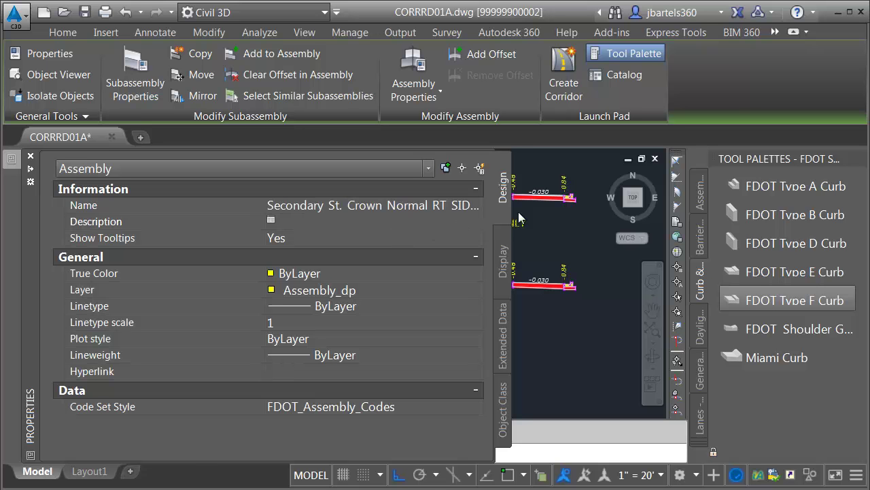
{"action": "key", "text": "Escape"}
Select the two left lanes and the left curb of the RT SIDE ONLY assembly
{"action": "scroll", "coordinate": [360, 221], "scroll_direction": "up", "scroll_amount": 2}
{"action": "left_click", "coordinate": [361, 221]}
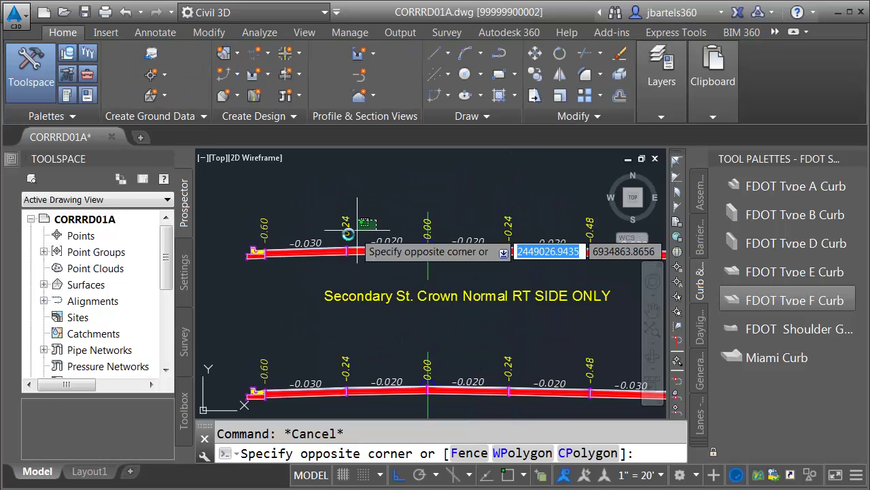
{"action": "left_click", "coordinate": [250, 267]}
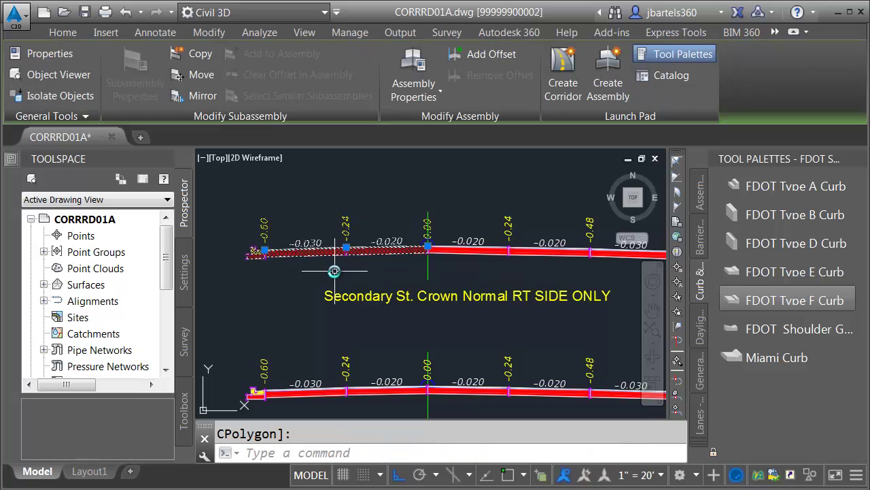
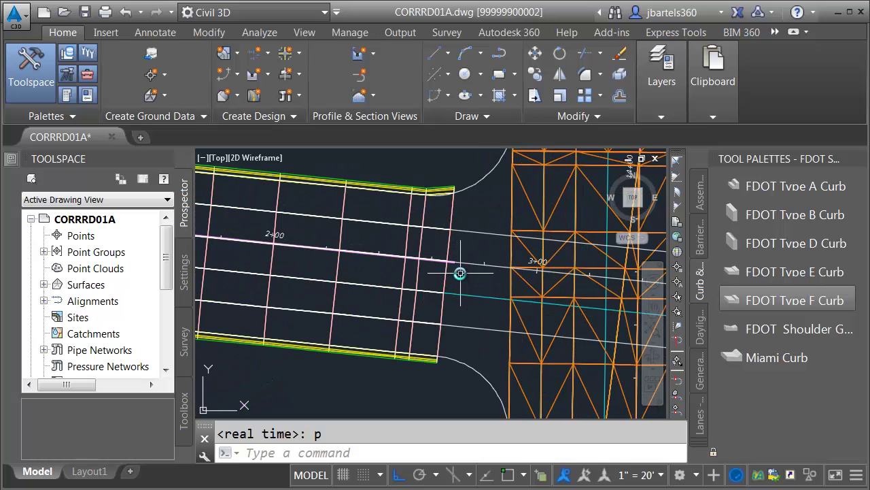
Split the west approach corridor's region at station 2+55.37, at the endpoint of the northwest curb return
{"action": "left_click", "coordinate": [448, 251]}
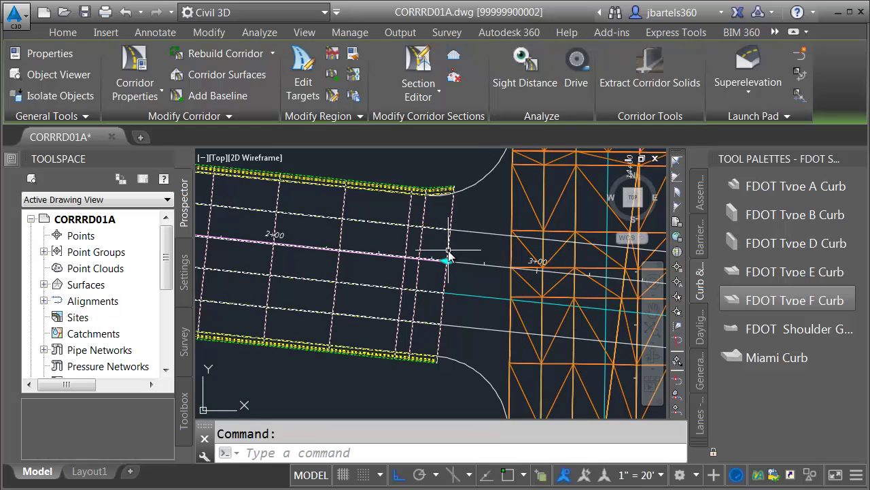
{"action": "left_click", "coordinate": [332, 53]}
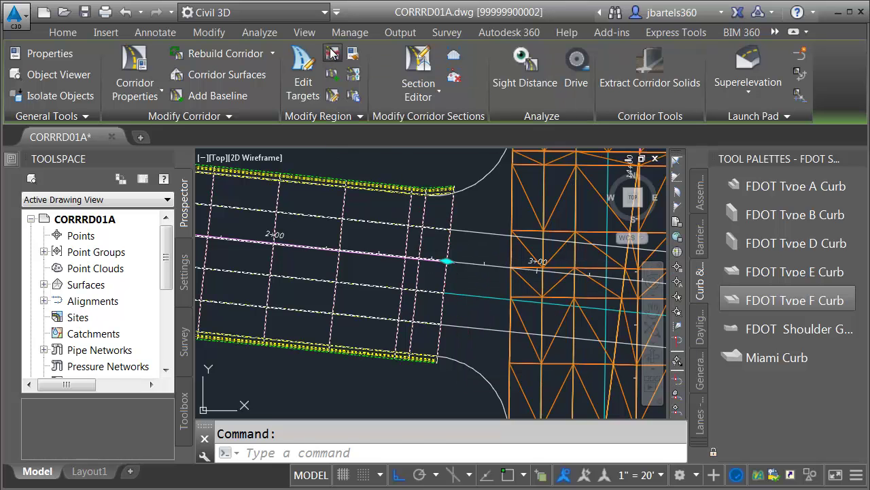
{"action": "left_click", "coordinate": [385, 244]}
{"action": "scroll", "coordinate": [408, 229], "scroll_direction": "up", "scroll_amount": 3}
{"action": "right_click", "coordinate": [438, 245], "text": "shift"}
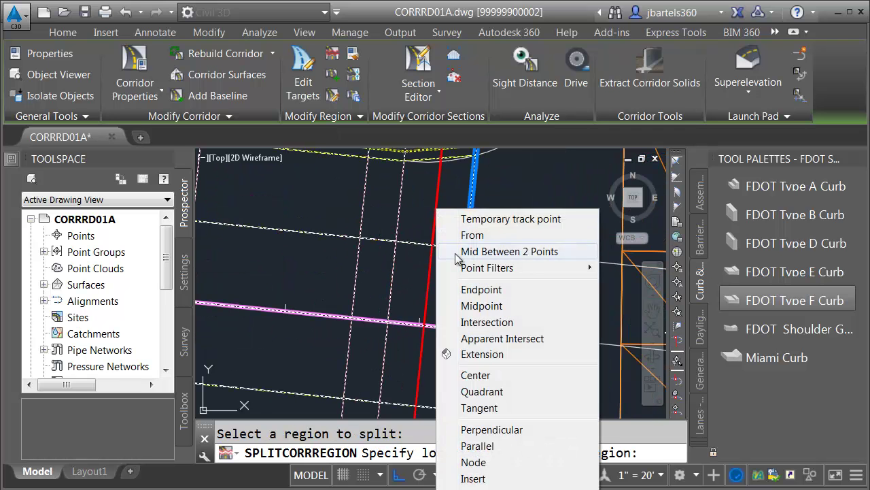
{"action": "left_click", "coordinate": [452, 289]}
{"action": "scroll", "coordinate": [476, 214], "scroll_direction": "down", "scroll_amount": 2}
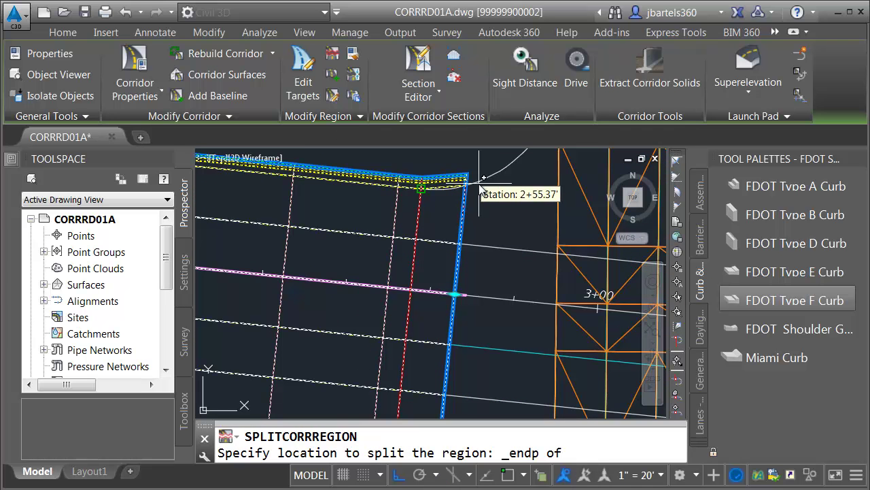
{"action": "left_click", "coordinate": [479, 188]}
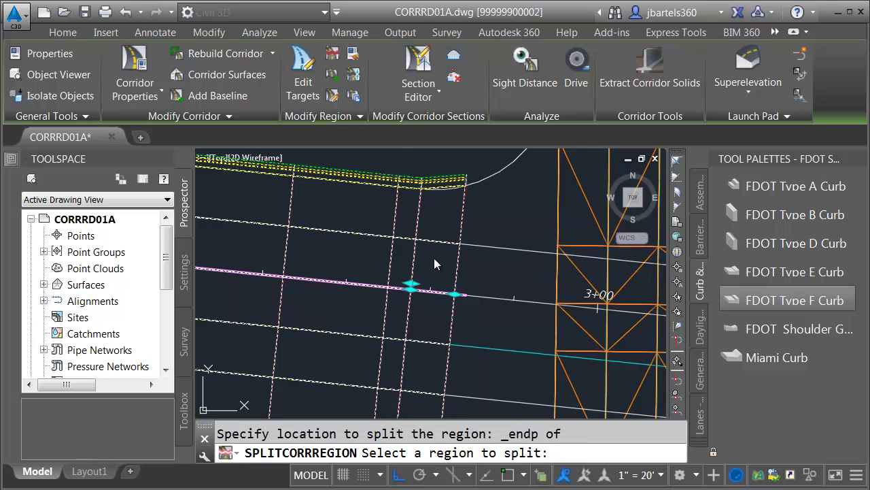
{"action": "key", "text": "Escape"}
Assign the Secondary St. Crown Normal RT SIDE ONLY assembly to the short corridor region between stations 2+55.37 and 2+65.87
{"action": "left_click", "coordinate": [355, 114]}
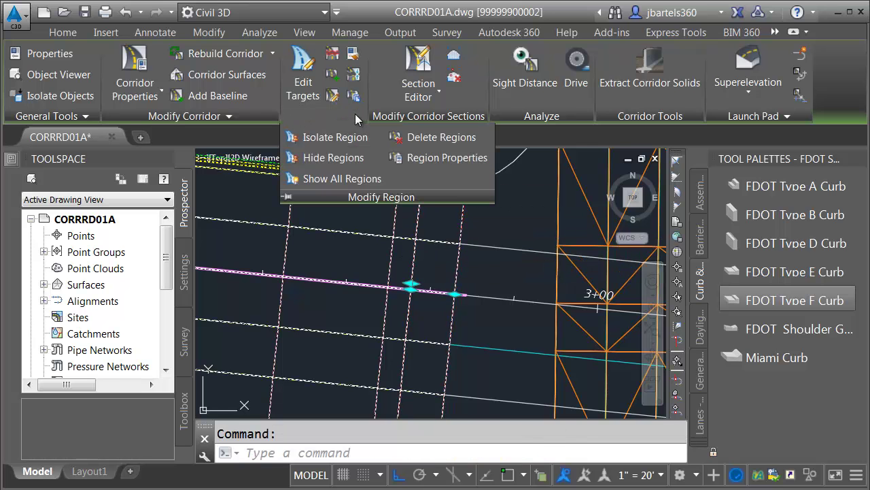
{"action": "left_click", "coordinate": [414, 158]}
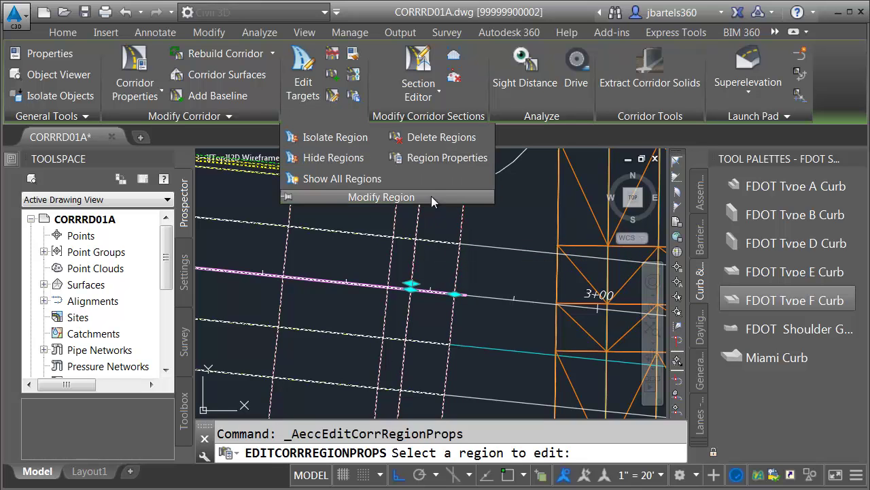
{"action": "left_click", "coordinate": [434, 261]}
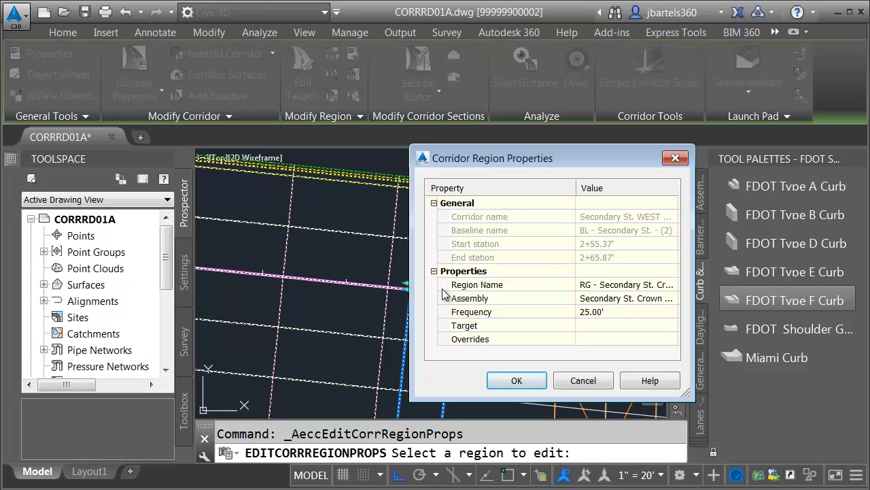
{"action": "left_click", "coordinate": [591, 299]}
{"action": "left_click", "coordinate": [672, 300]}
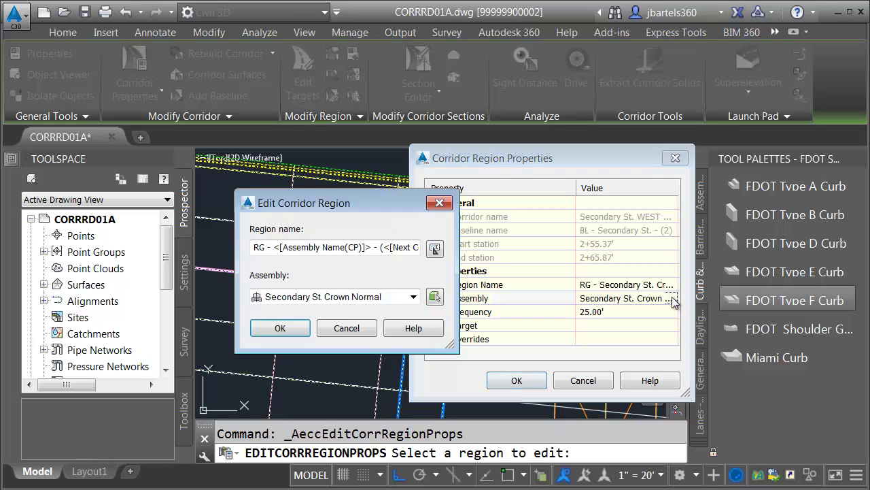
{"action": "left_click", "coordinate": [414, 297]}
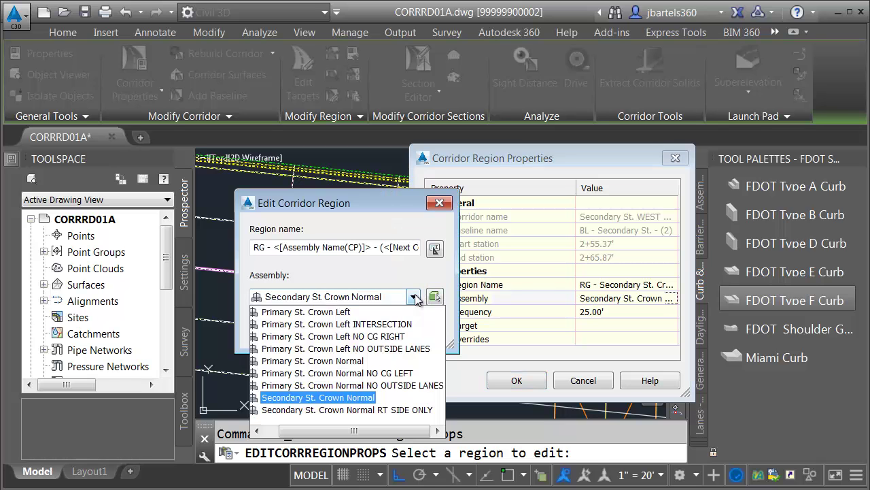
{"action": "left_click", "coordinate": [381, 409]}
{"action": "left_click", "coordinate": [280, 328]}
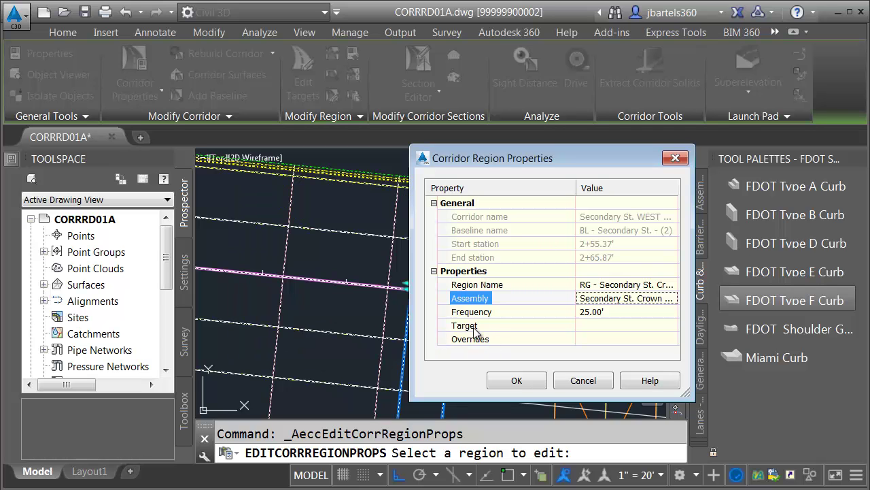
Remove the SW return and Secondary St ETW RT width targets from the short region's RT turn lane INSIDE subassembly
{"action": "left_click", "coordinate": [490, 326]}
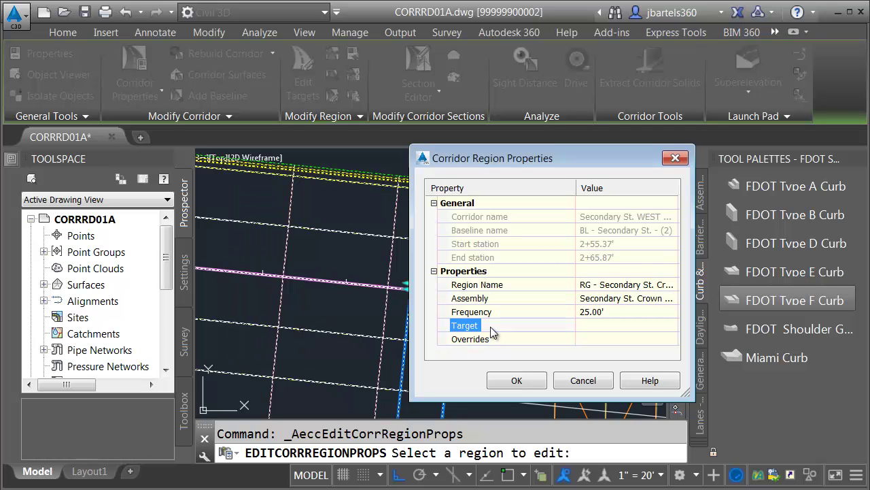
{"action": "left_click", "coordinate": [634, 325]}
{"action": "left_click", "coordinate": [670, 326]}
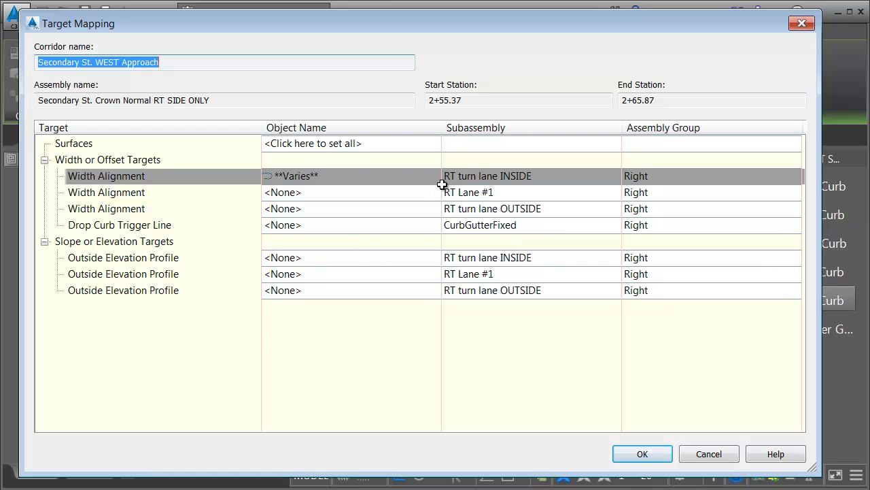
{"action": "left_click", "coordinate": [314, 176]}
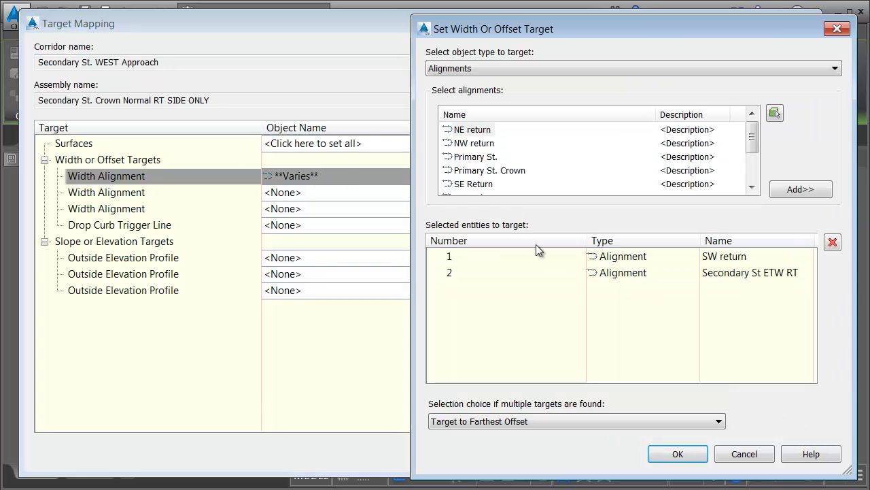
{"action": "left_click", "coordinate": [624, 257]}
{"action": "left_click", "coordinate": [832, 242]}
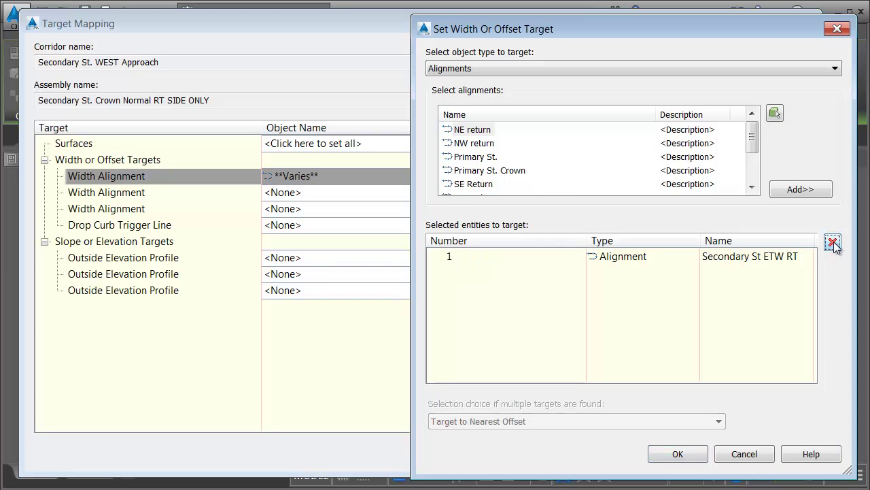
{"action": "left_click", "coordinate": [806, 257]}
{"action": "left_click", "coordinate": [833, 242]}
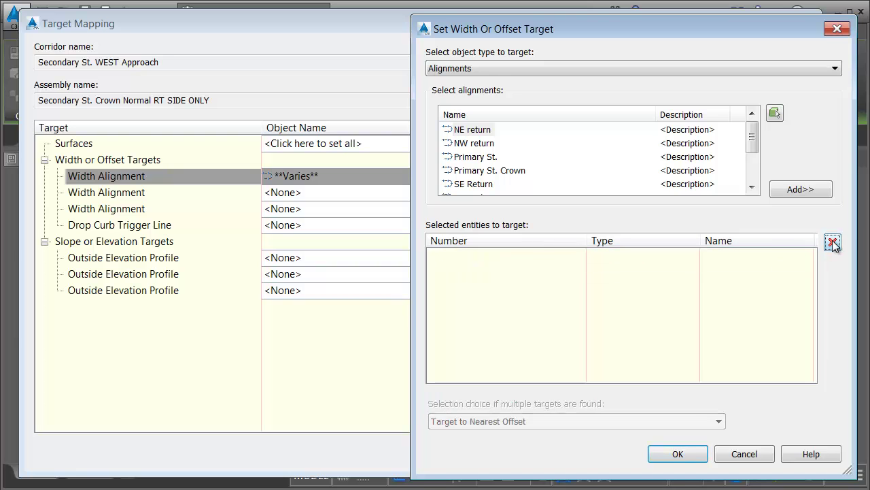
{"action": "left_click", "coordinate": [678, 454]}
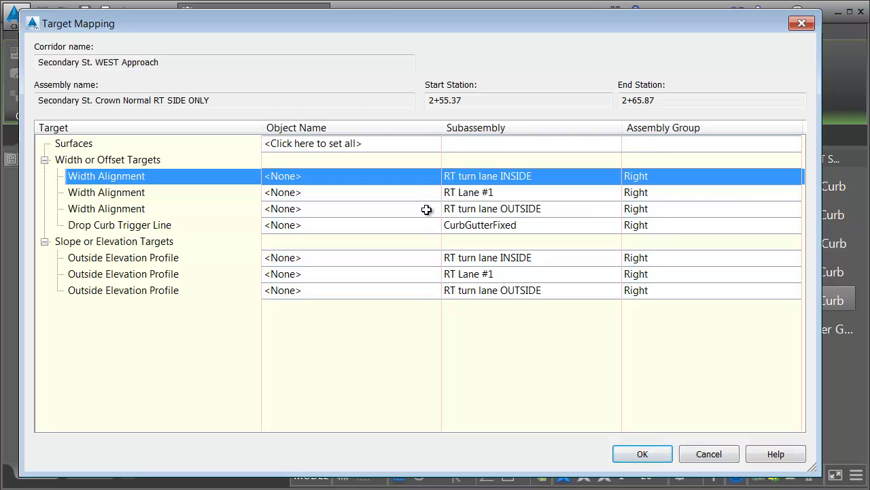
Target the RT turn lane OUTSIDE width to SW return and Secondary St ETW RT at the farthest offset, and apply the region properties
{"action": "left_click", "coordinate": [380, 211]}
{"action": "left_click_drag", "start_coordinate": [752, 144], "coordinate": [754, 168]}
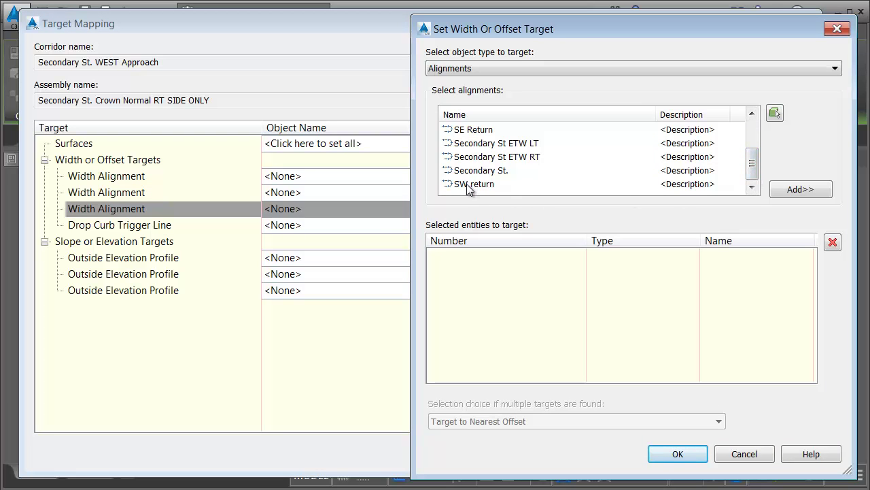
{"action": "left_click", "coordinate": [799, 190]}
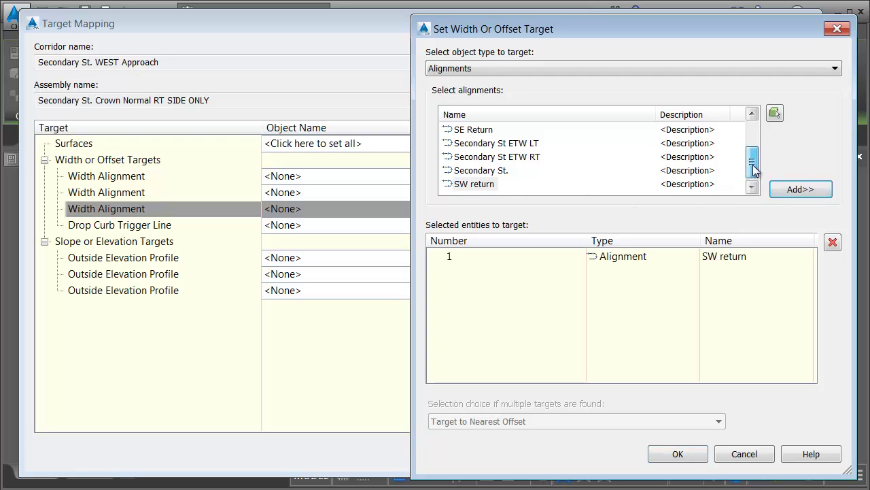
{"action": "left_click", "coordinate": [525, 158]}
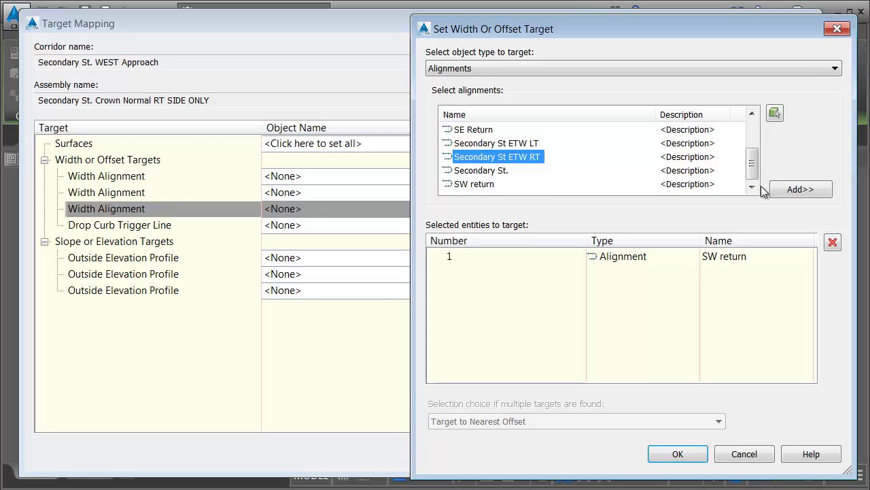
{"action": "left_click", "coordinate": [803, 190]}
{"action": "left_click", "coordinate": [523, 420]}
{"action": "left_click", "coordinate": [506, 445]}
{"action": "left_click", "coordinate": [673, 454]}
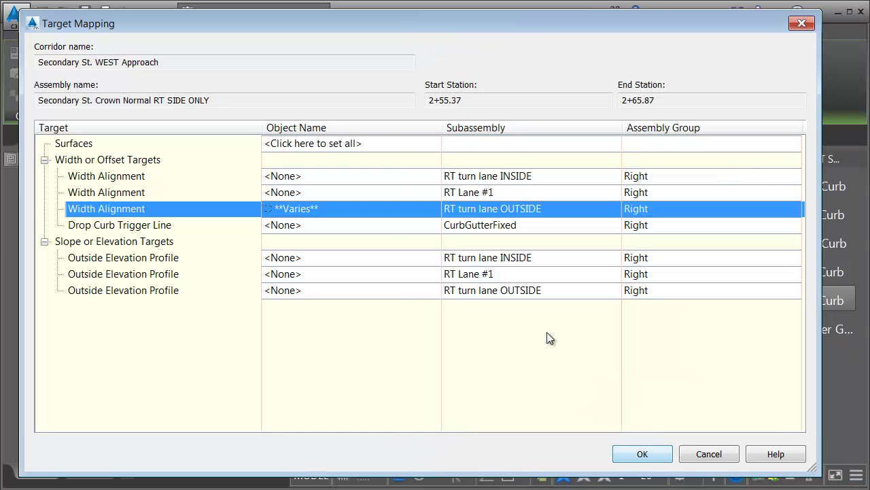
{"action": "left_click", "coordinate": [642, 455]}
{"action": "left_click", "coordinate": [517, 380]}
{"action": "scroll", "coordinate": [476, 313], "scroll_direction": "down", "scroll_amount": 3}
{"action": "key", "text": "Escape"}
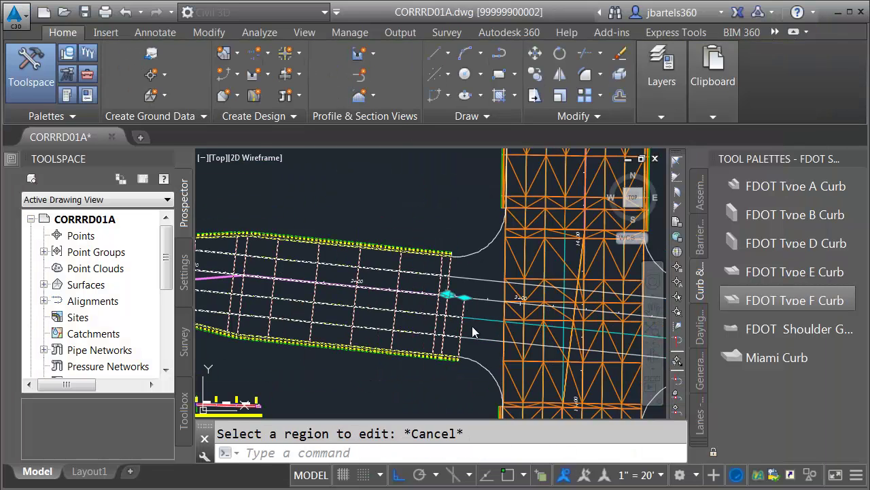
{"action": "key", "text": "Escape"}
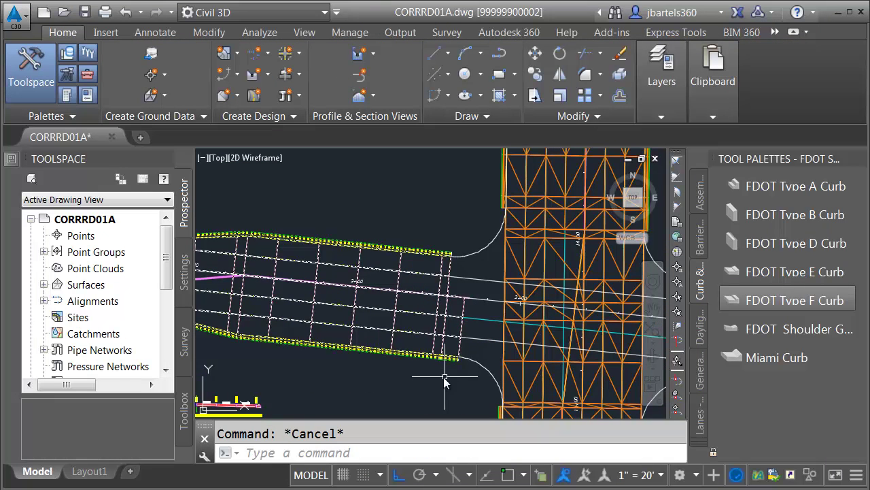
Examine the right-side-only region where it meets the southwest curb return, and the Secondary St. layout east of the intersection
{"action": "scroll", "coordinate": [397, 376], "scroll_direction": "up", "scroll_amount": 2}
{"action": "scroll", "coordinate": [421, 374], "scroll_direction": "down", "scroll_amount": 4}
{"action": "scroll", "coordinate": [446, 372], "scroll_direction": "up", "scroll_amount": 2}
{"action": "middle_click_drag", "start_coordinate": [445, 372], "coordinate": [408, 361]}
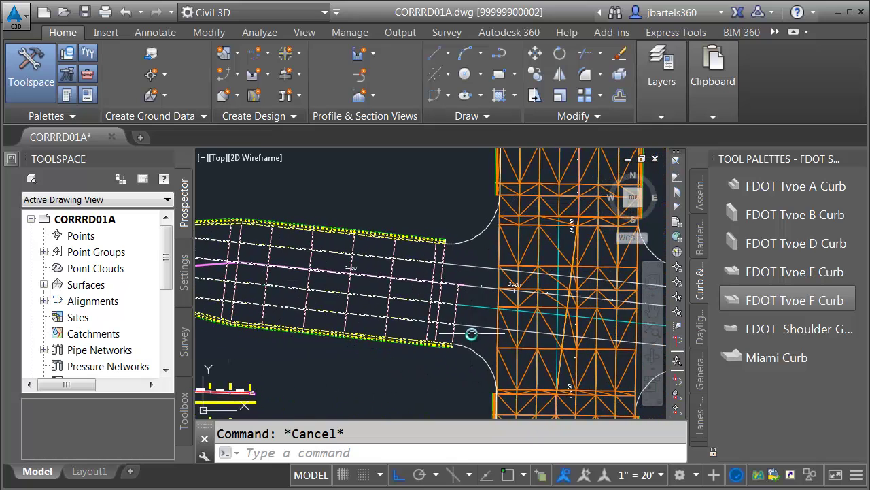
{"action": "scroll", "coordinate": [475, 334], "scroll_direction": "up", "scroll_amount": 2}
{"action": "middle_click_drag", "start_coordinate": [474, 333], "coordinate": [453, 311]}
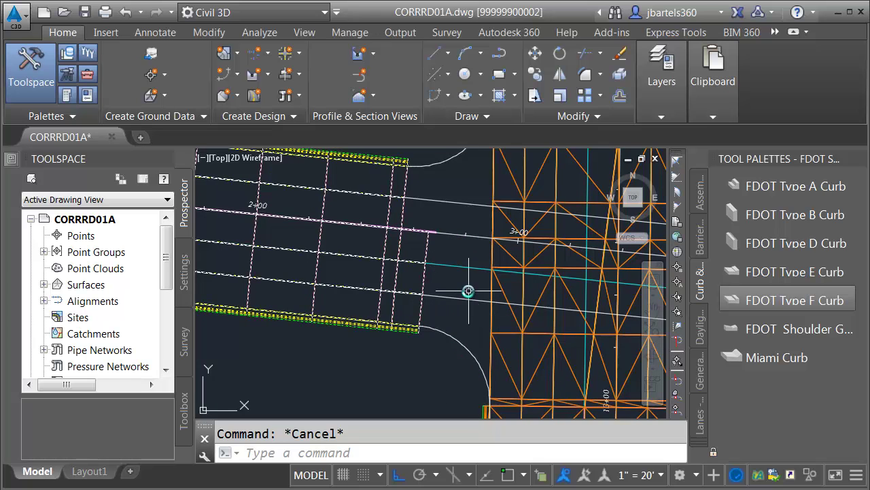
{"action": "middle_click_drag", "start_coordinate": [467, 299], "coordinate": [462, 355]}
{"action": "scroll", "coordinate": [441, 259], "scroll_direction": "down", "scroll_amount": 3}
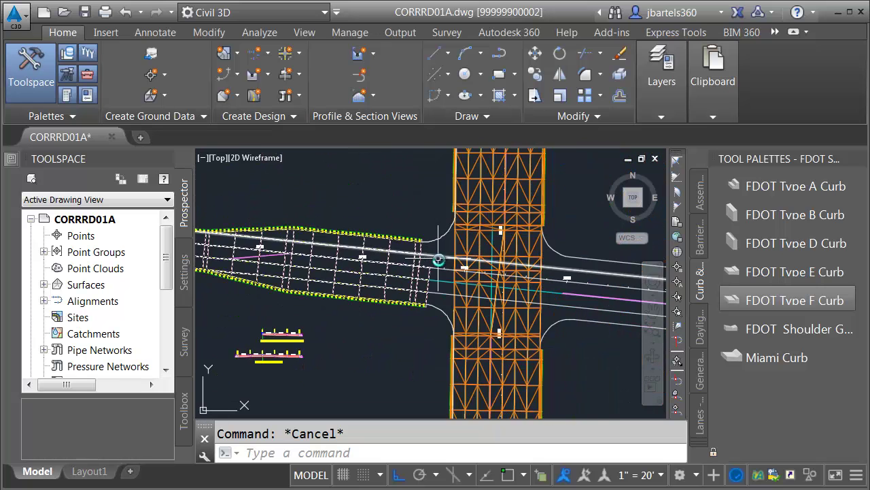
{"action": "middle_click_drag", "start_coordinate": [550, 335], "coordinate": [374, 325]}
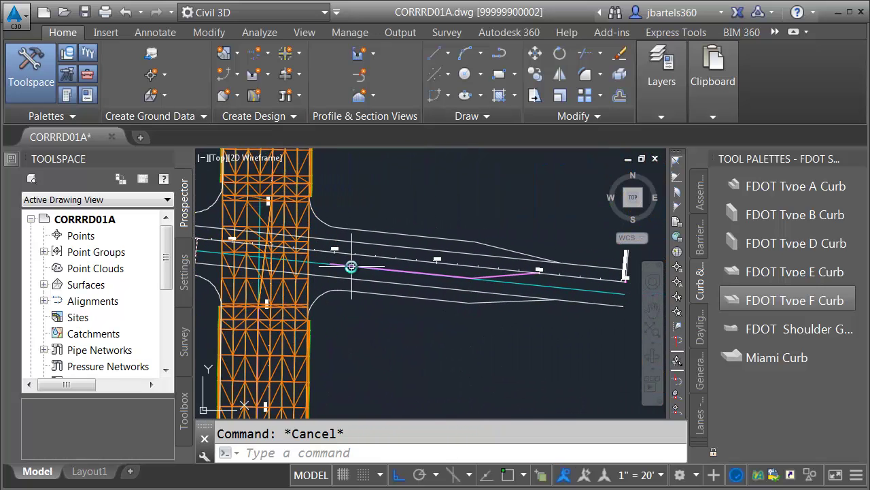